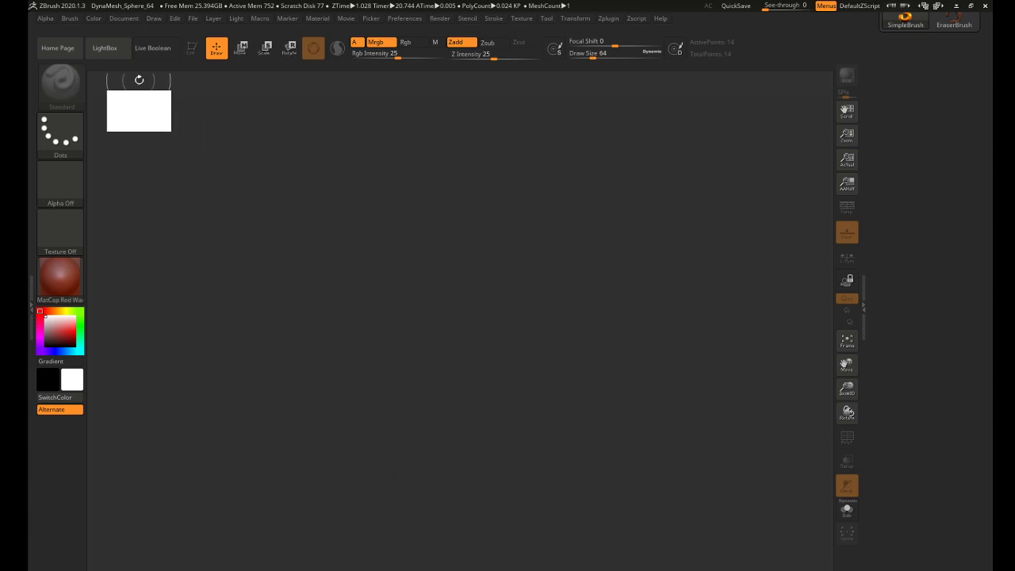
Load DynaMesh_Sphere_64.ZPR from LightBox and show its Geometry settings at DynaMesh Resolution 64
left_click(115, 50)
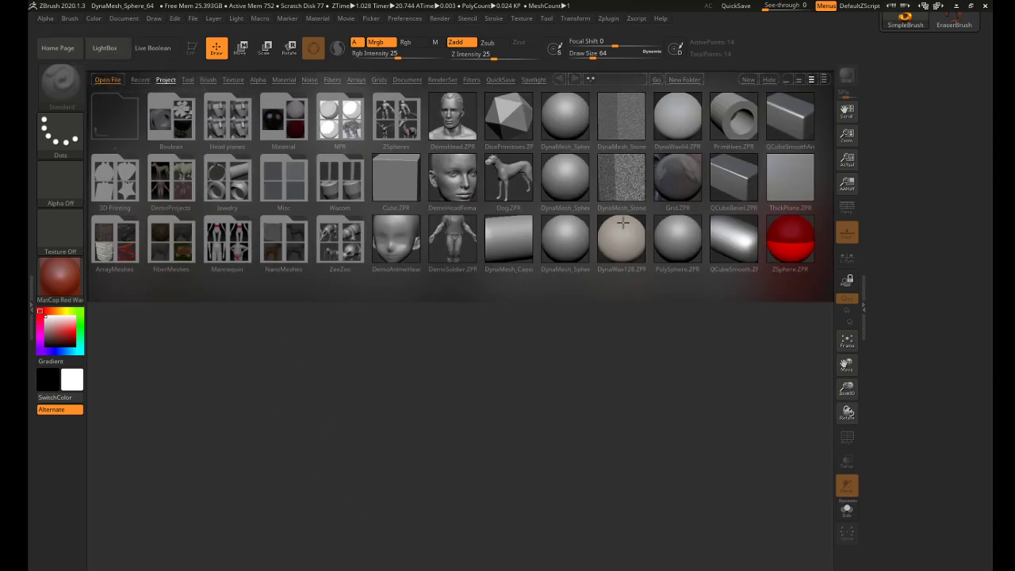
double_click(564, 242)
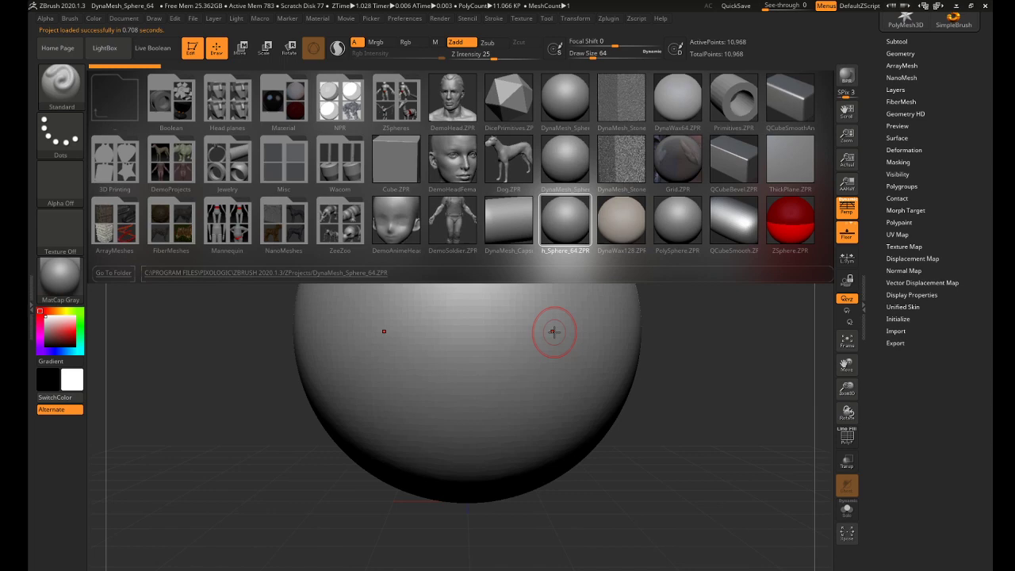
left_click(901, 53)
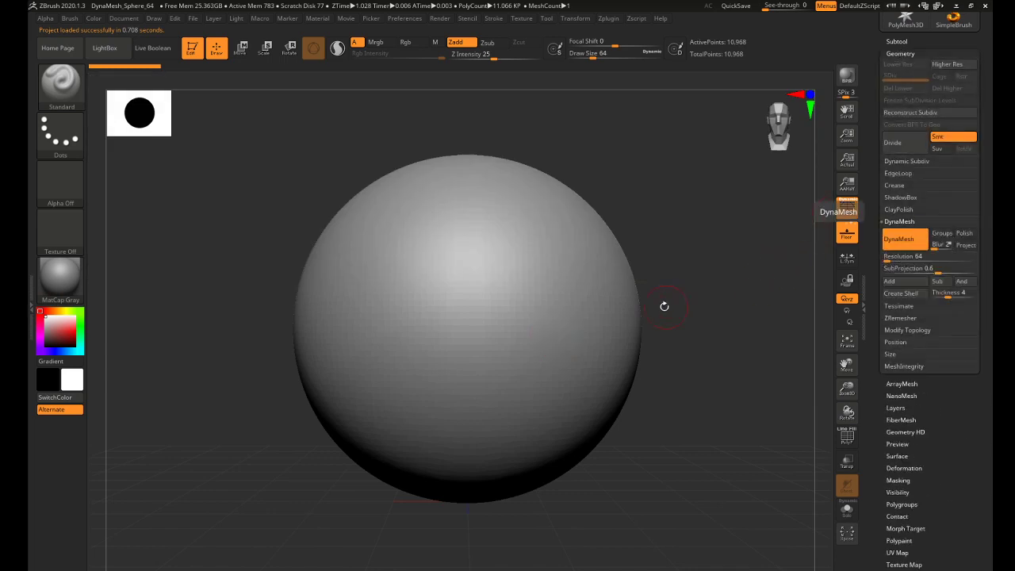
DynaMesh the sphere at Resolution 600 without freezing subdivision levels, reaching 949,362 active points
left_click(855, 438)
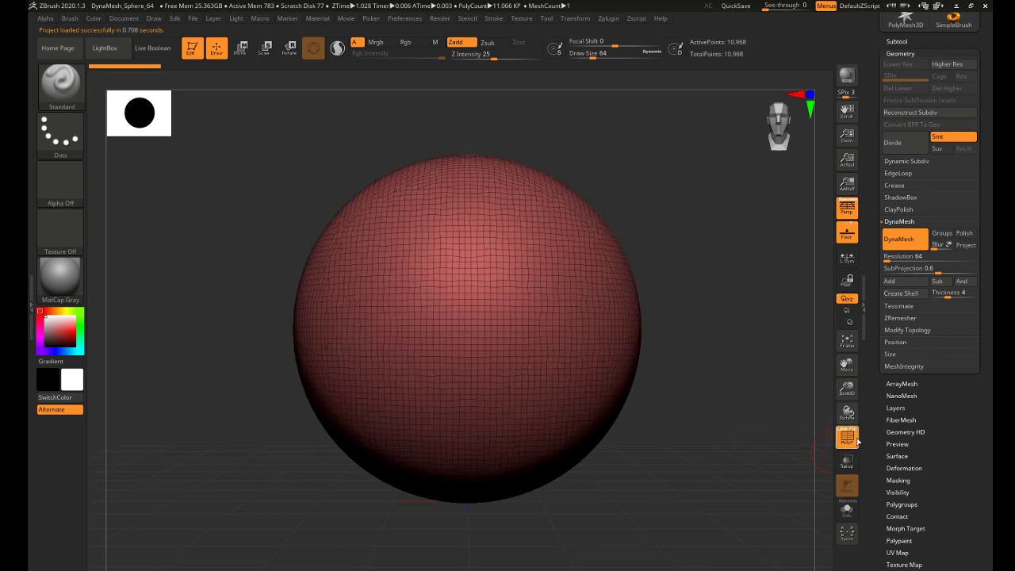
left_click(854, 439)
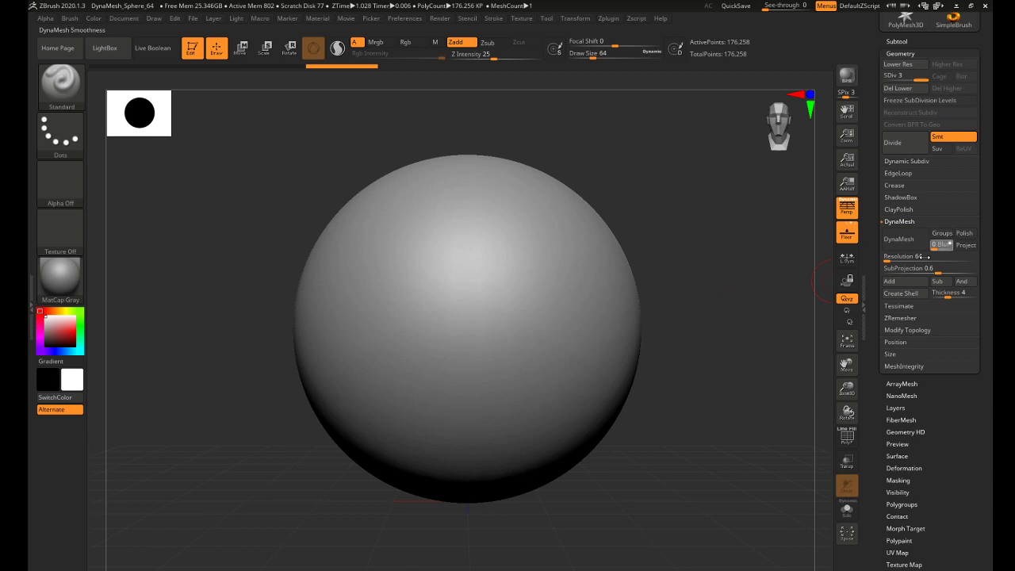
left_click(926, 256)
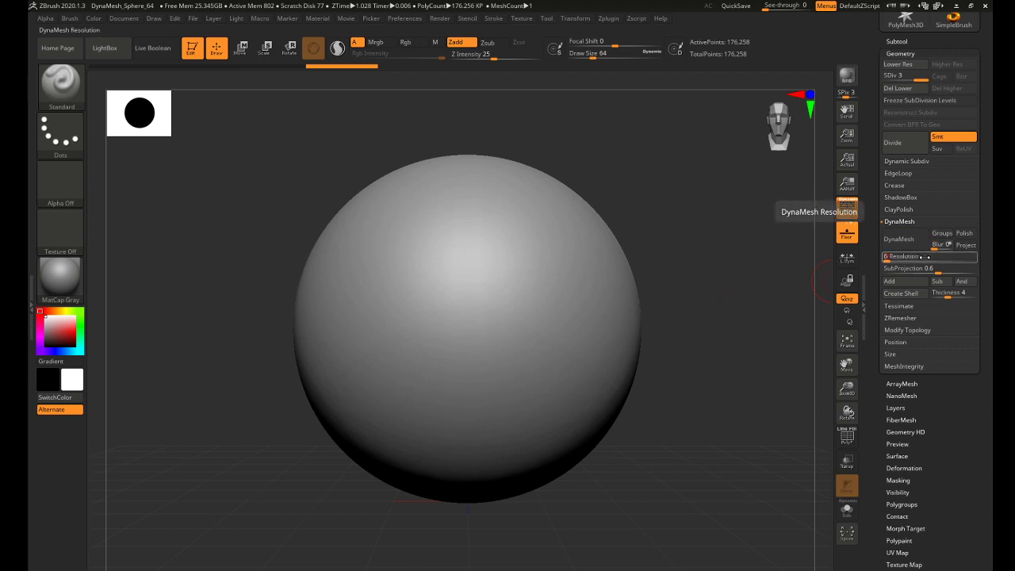
type("600")
left_click(906, 240)
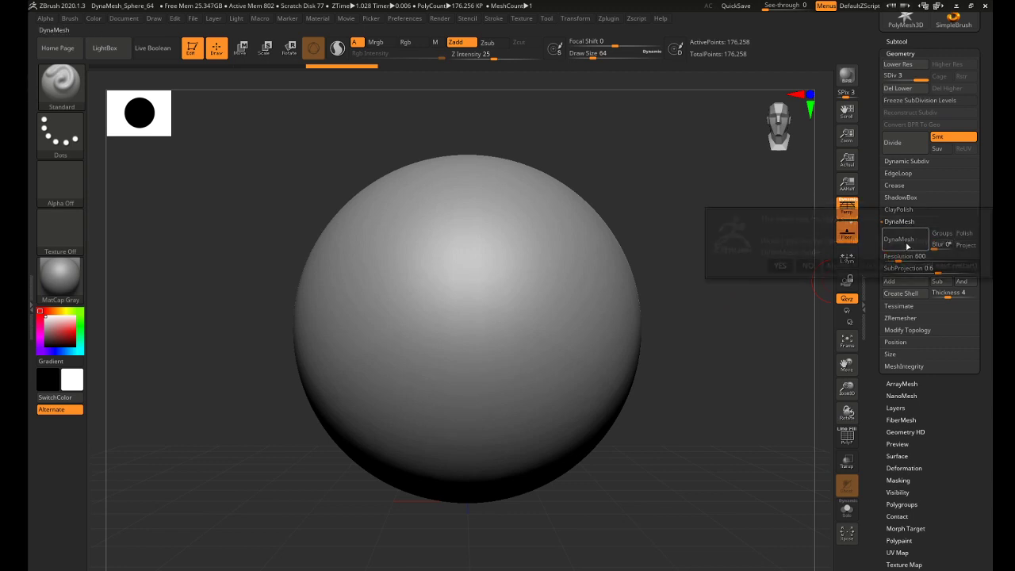
left_click(807, 267)
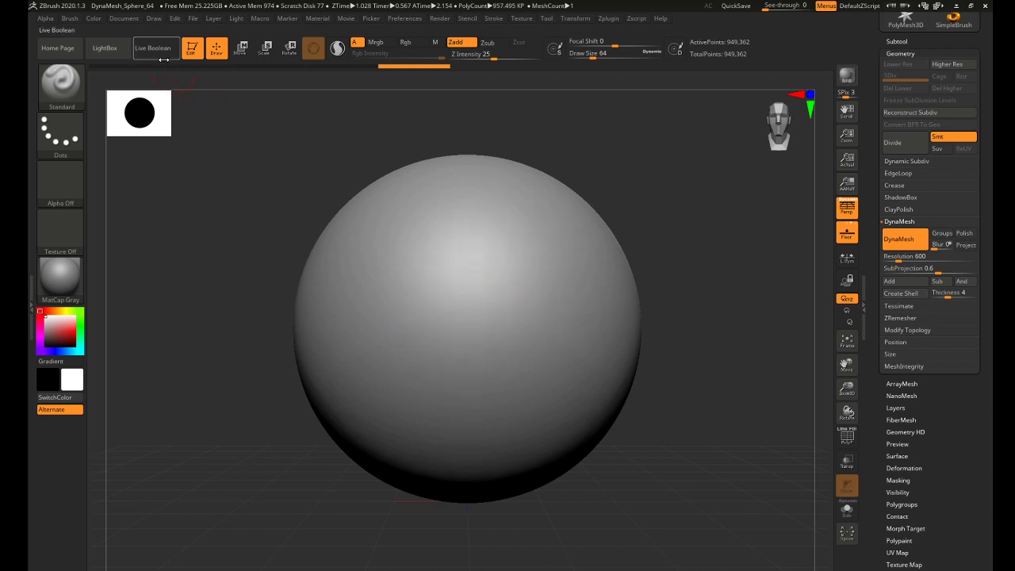
Append a Cone3D subtool, select it and subdivide it with Ctrl+D
left_click(898, 40)
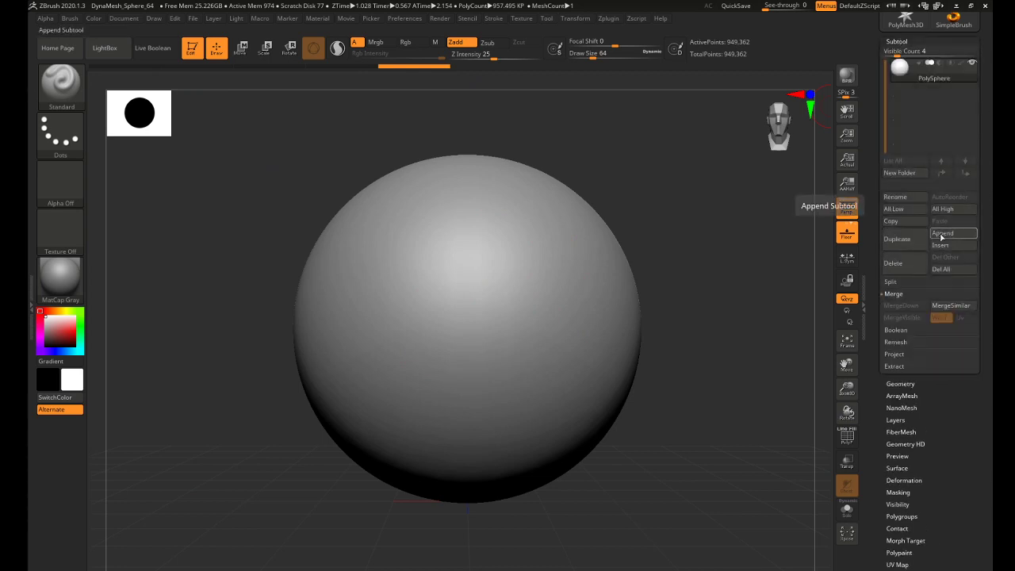
left_click(942, 234)
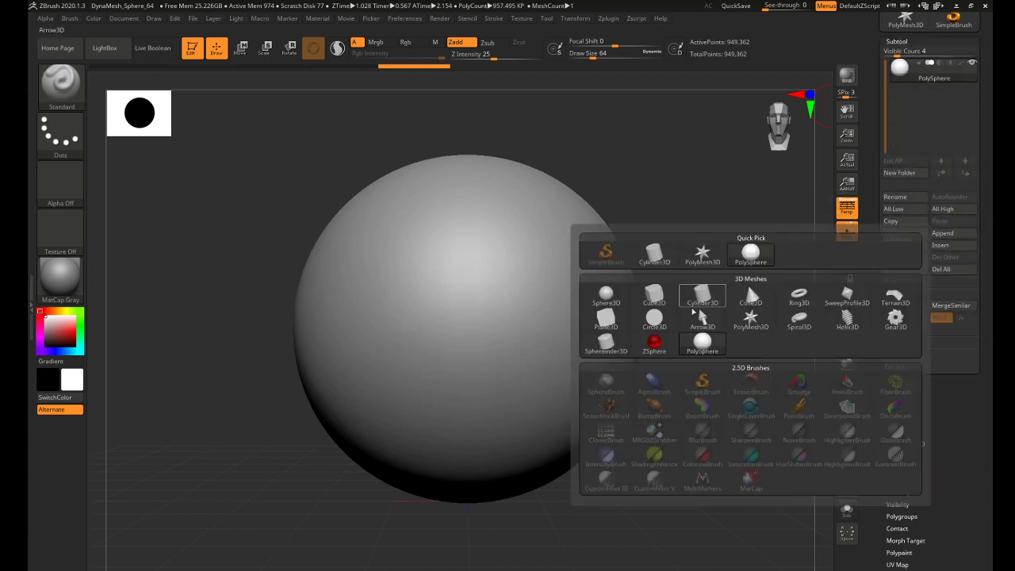
left_click(746, 300)
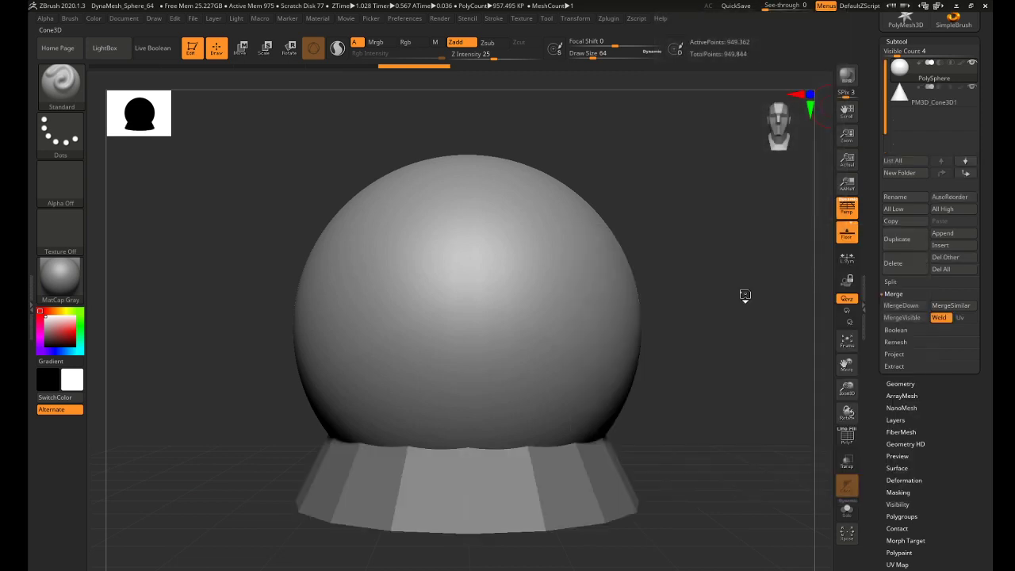
left_click(975, 102)
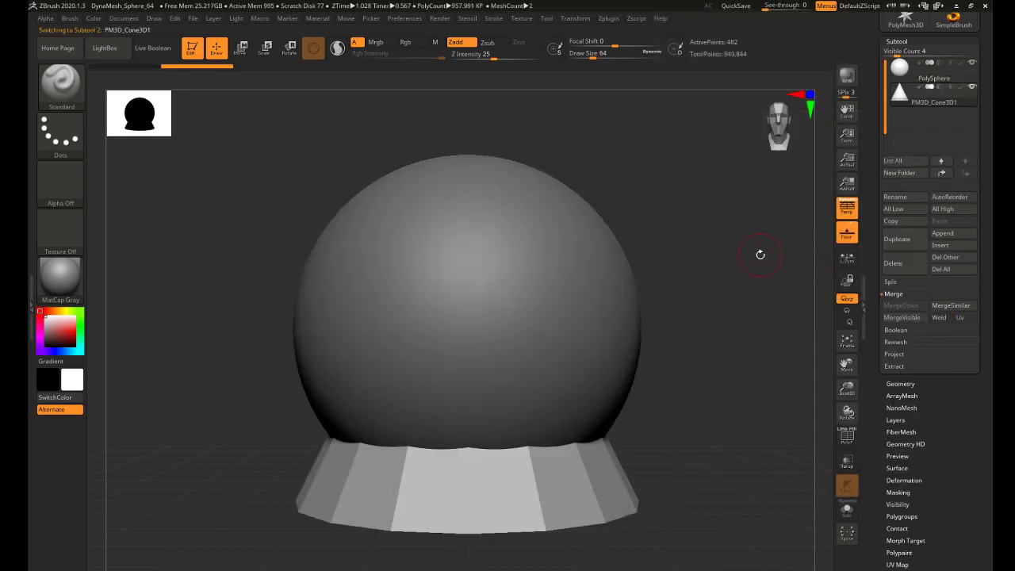
key("ctrl")
key("ctrl+d")
key("ctrl+d")
key("ctrl+d")
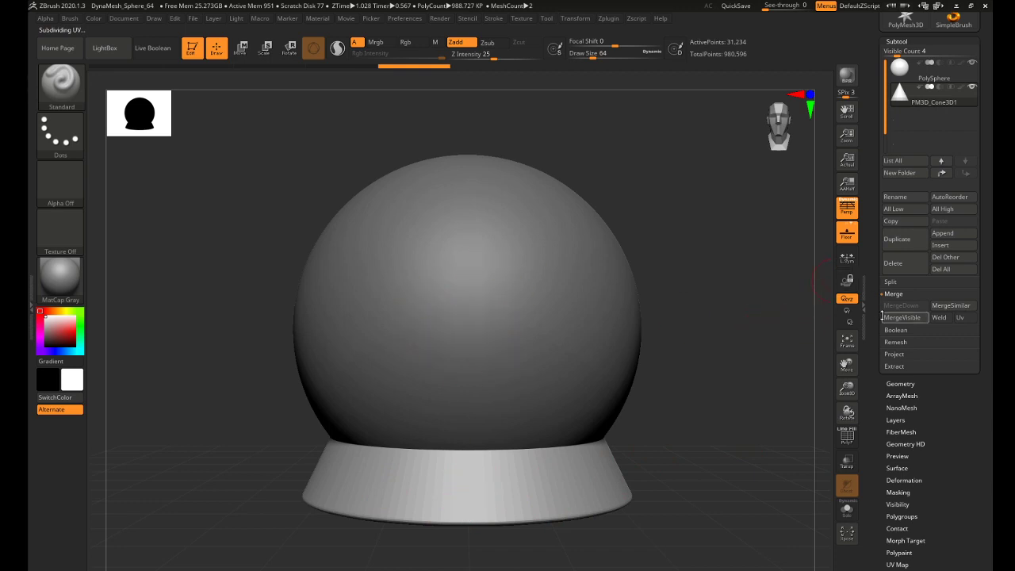
DynaMesh the cone at Resolution 600 without freezing subdivision levels
left_click(900, 383)
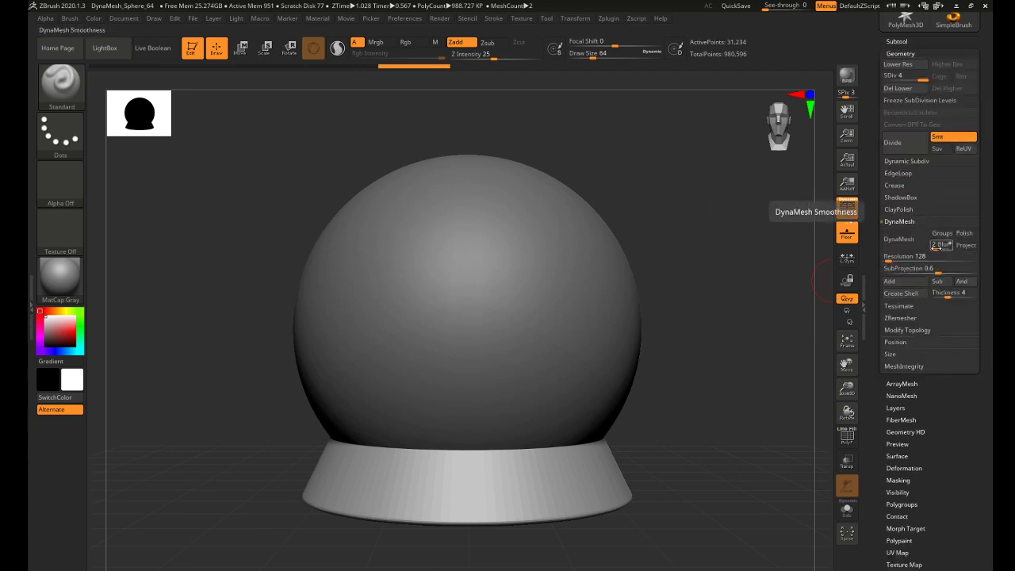
left_click(924, 257)
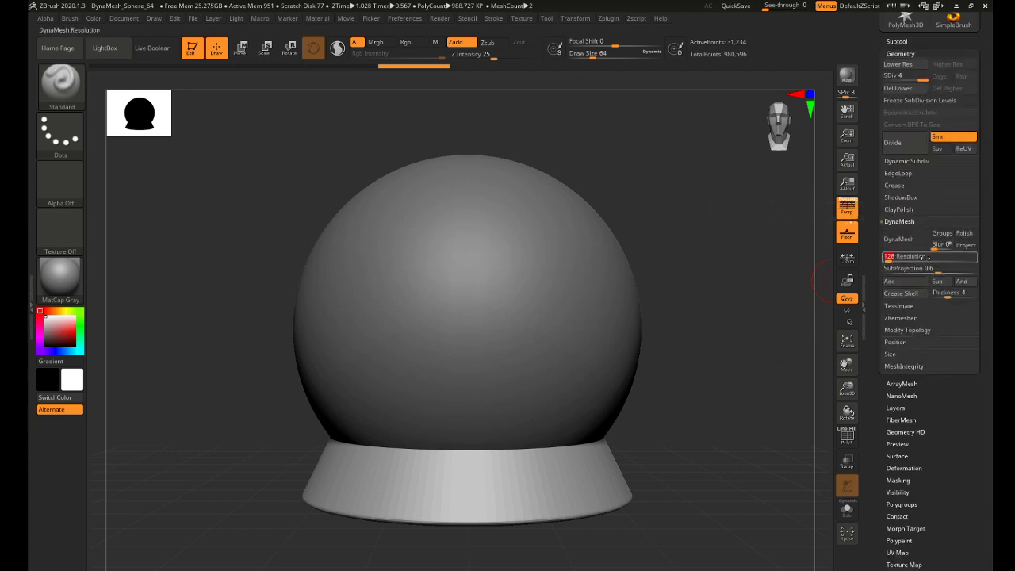
type("600")
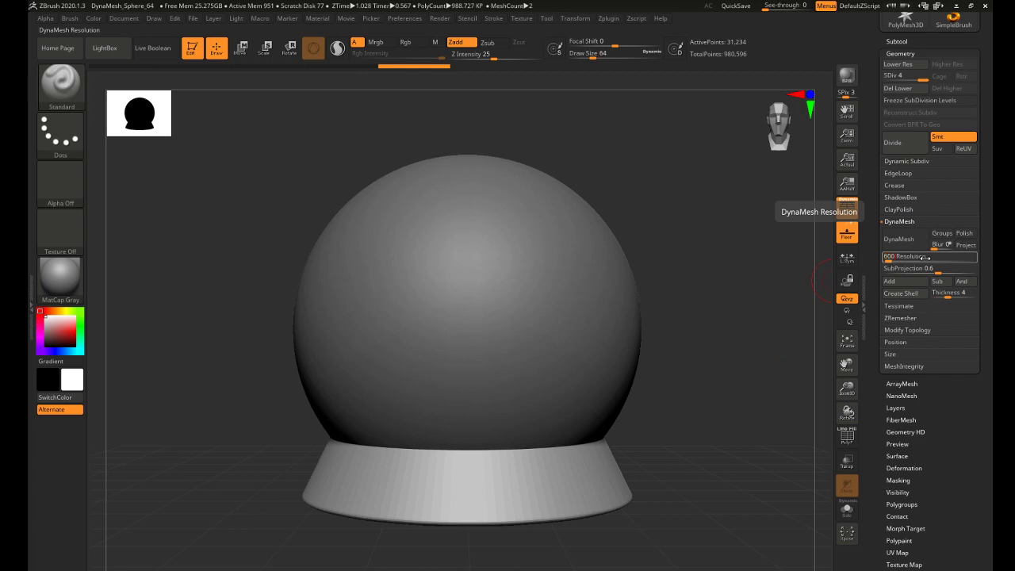
key("Return")
left_click(916, 244)
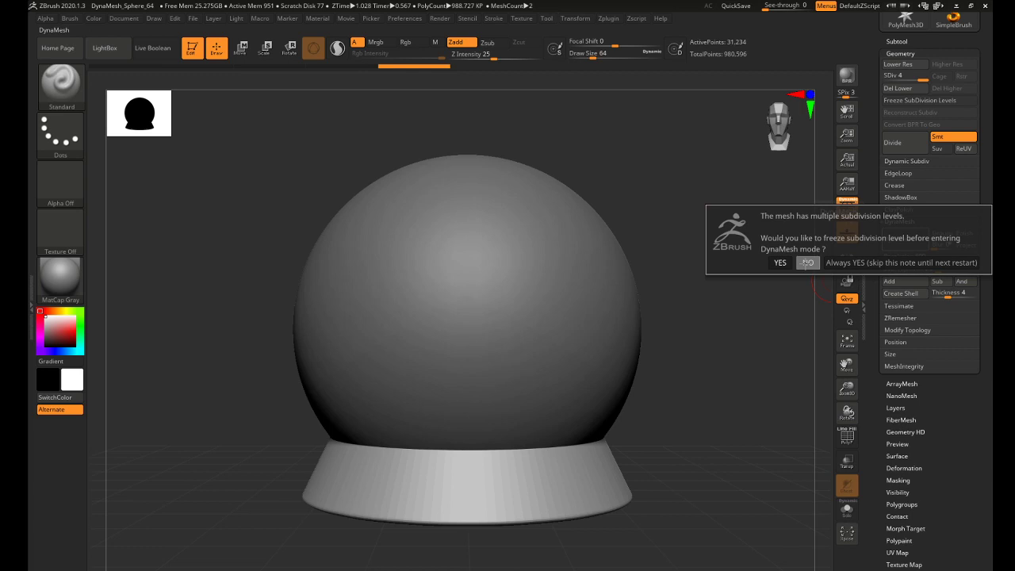
left_click(805, 263)
left_click(953, 42)
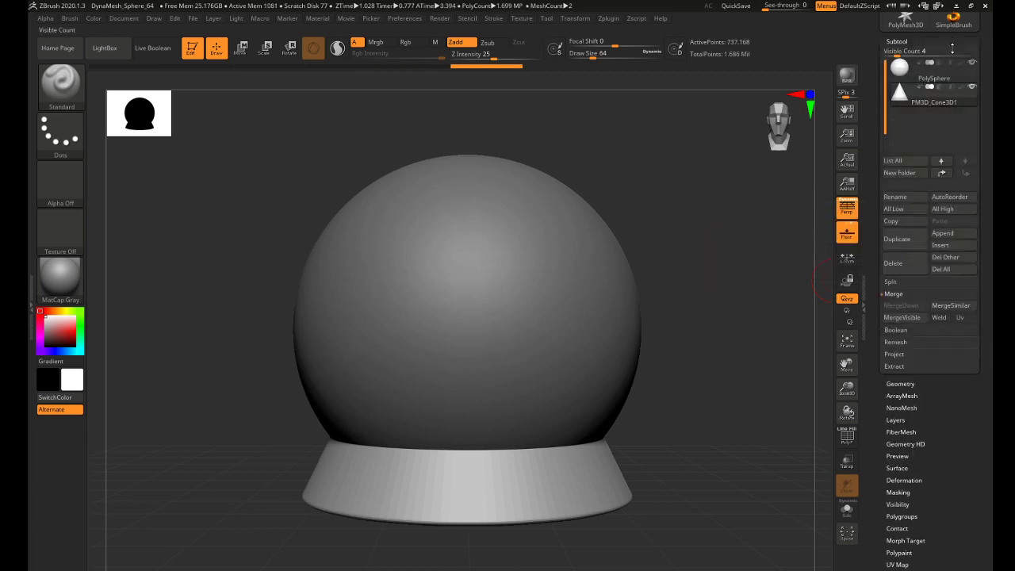
Scale the cone down, make the sphere transparent, raise the cone inside it, and view from the side
left_click(266, 48)
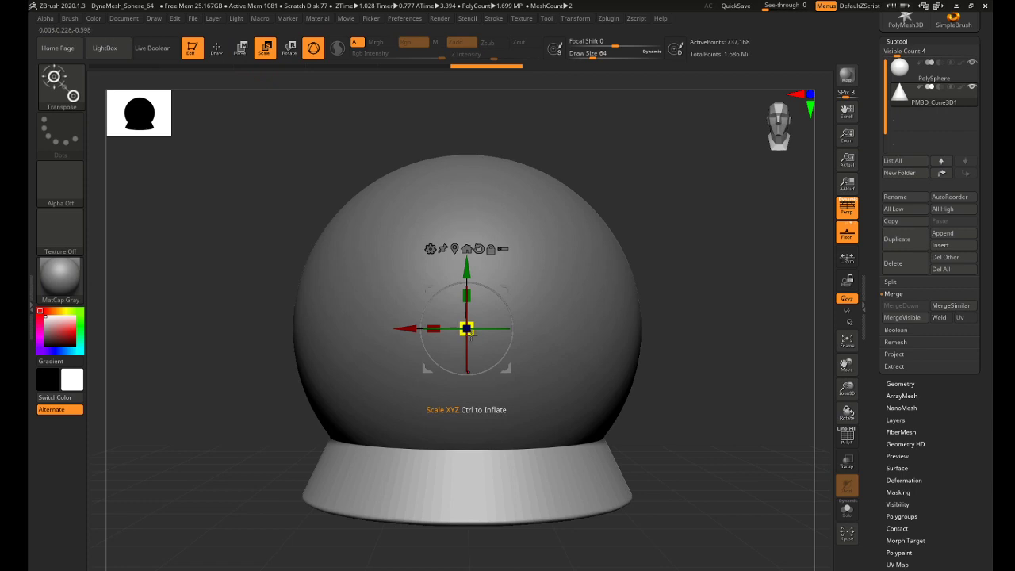
left_click_drag(468, 331, 441, 298)
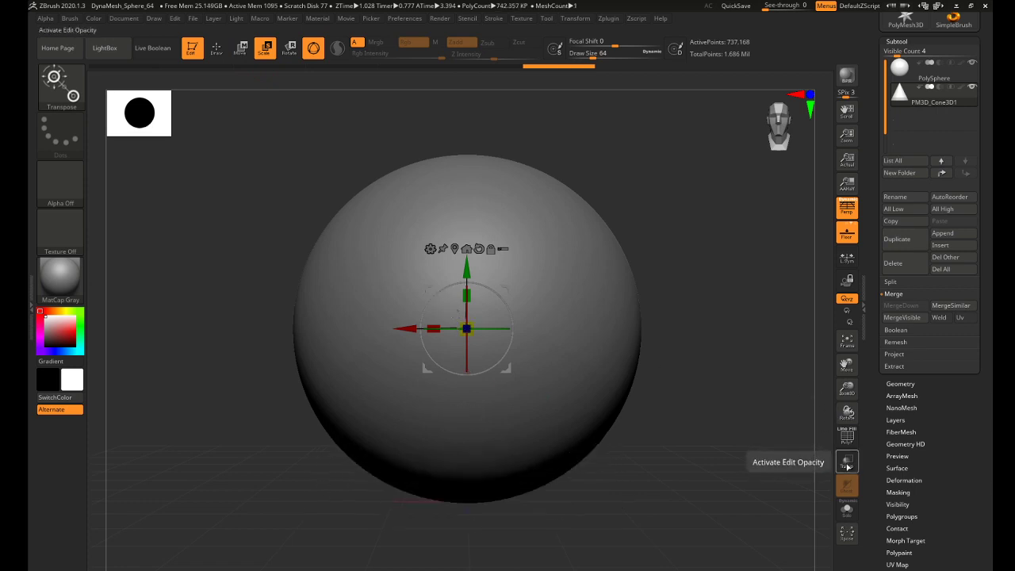
left_click(847, 462)
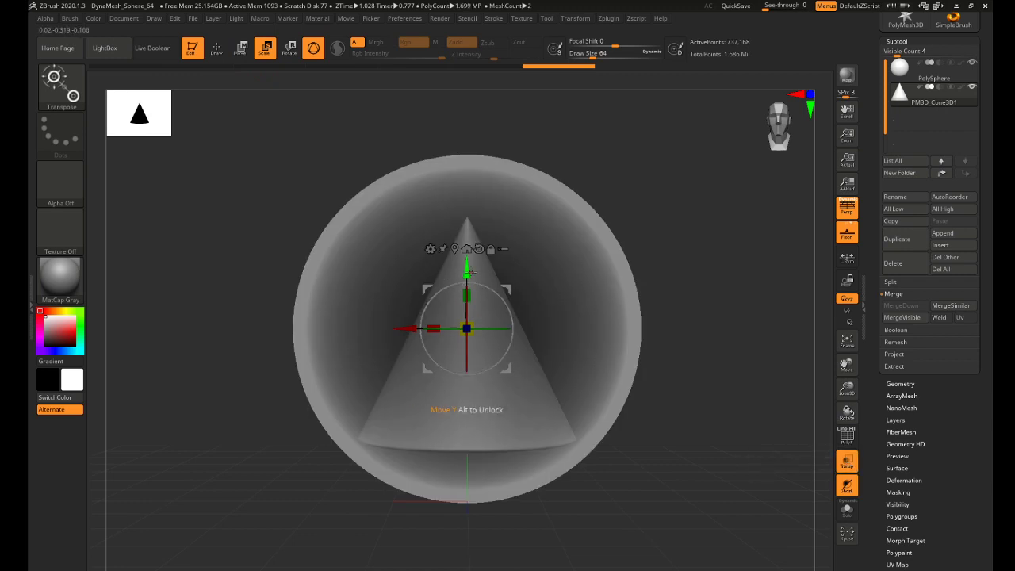
left_click_drag(466, 272, 467, 253)
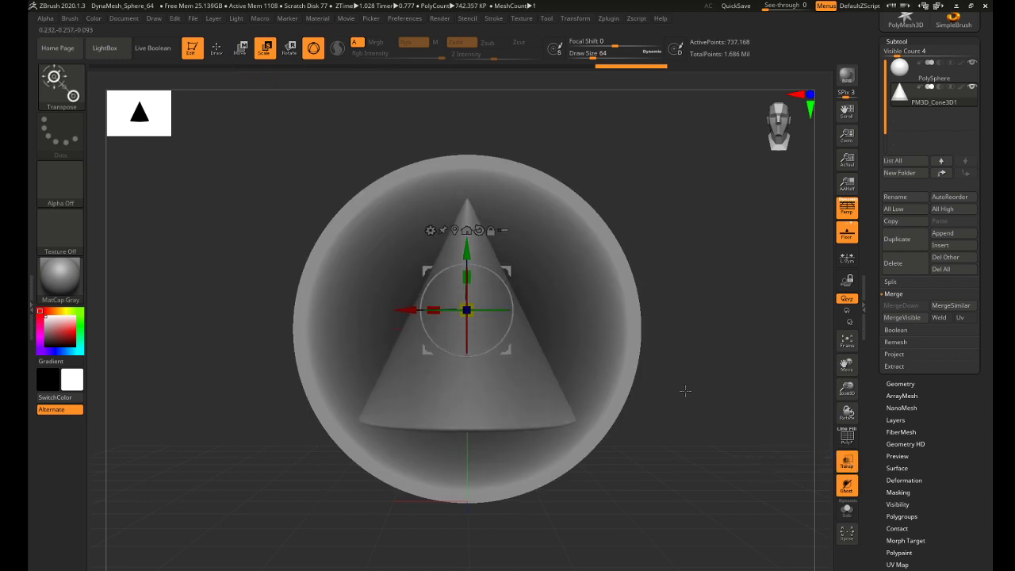
left_click_drag(687, 455, 646, 453)
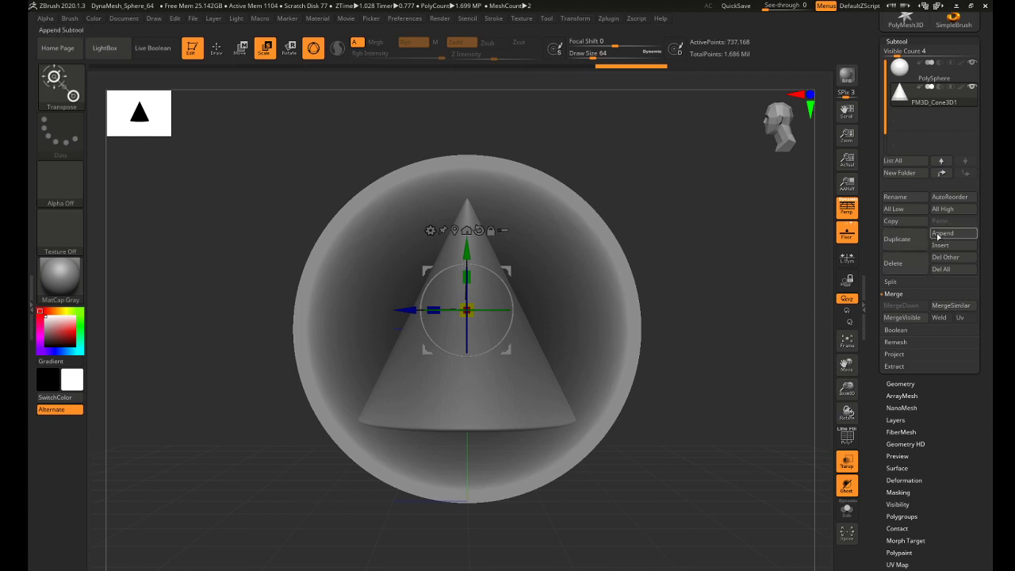
left_click(938, 236)
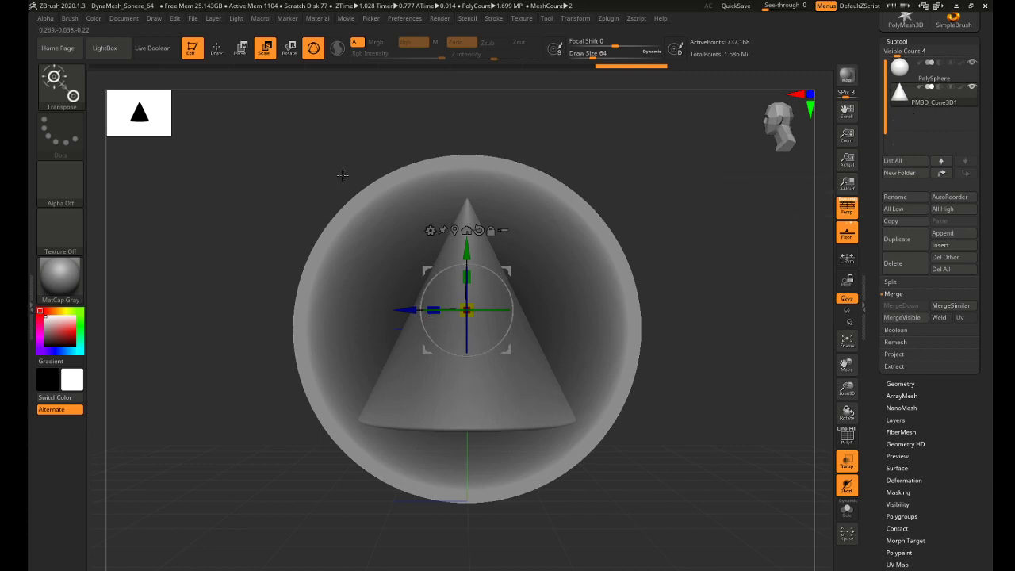
Return to Draw mode, enable Live Boolean, and turn off the sphere's transparency
left_click(217, 49)
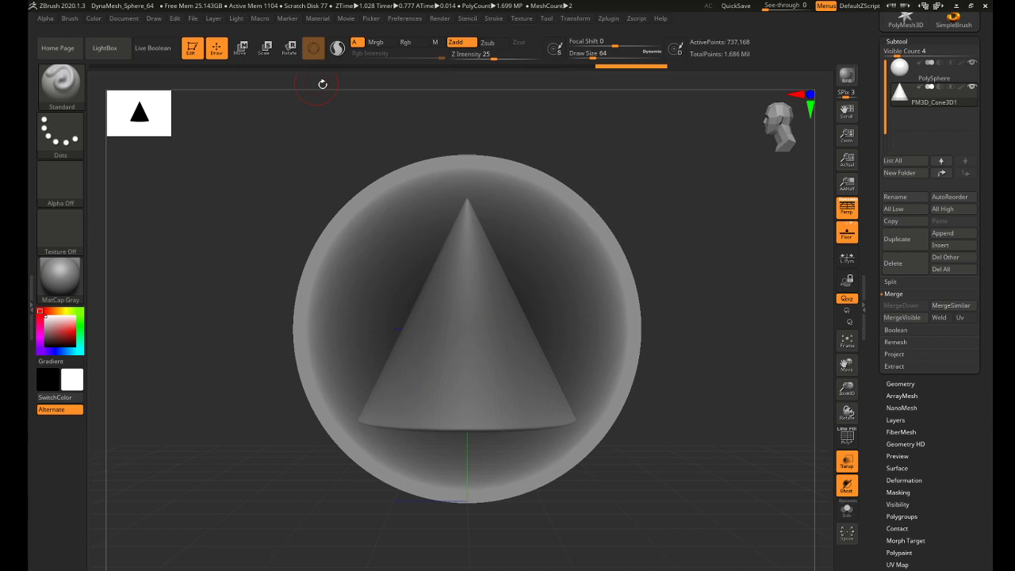
mouse_move(902, 101)
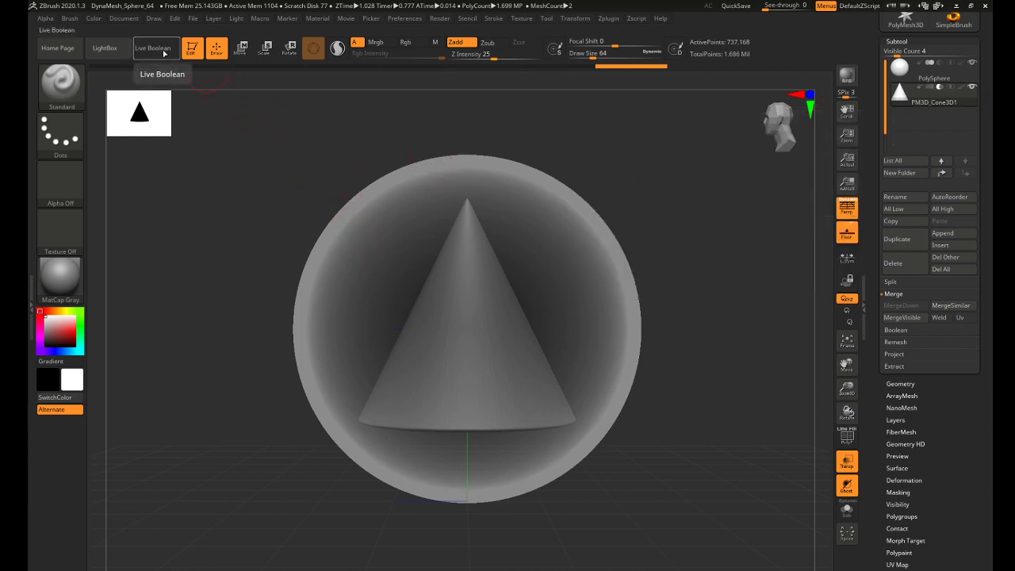
left_click(164, 50)
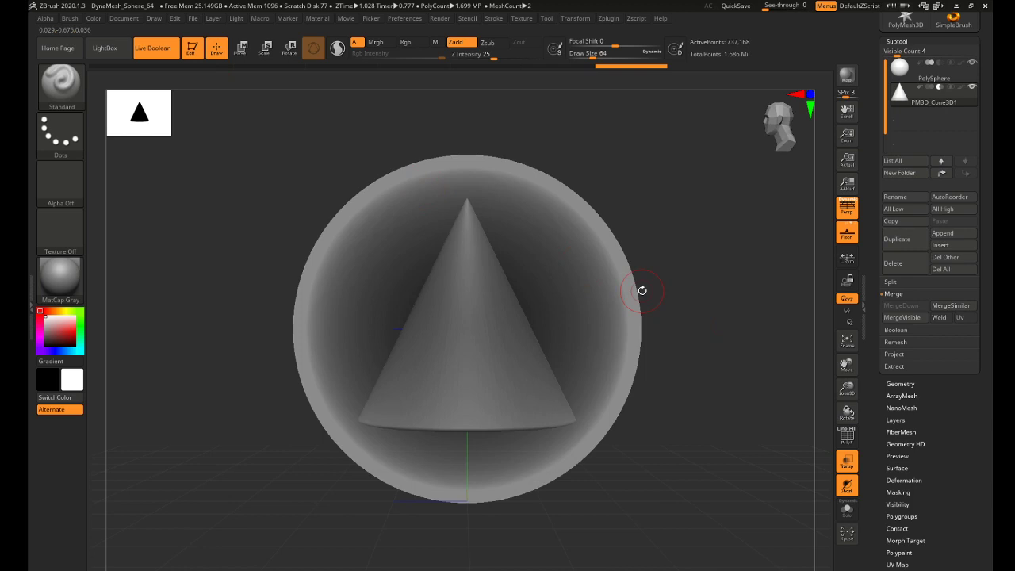
left_click(846, 463)
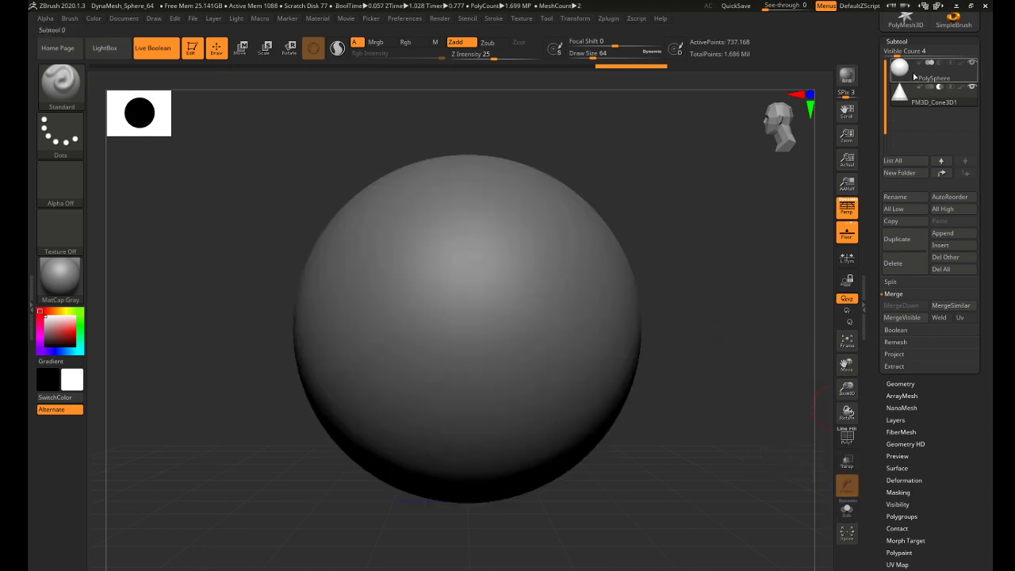
With the sphere subtool selected, use Make Boolean Mesh to merge sphere and cone
left_click(915, 79)
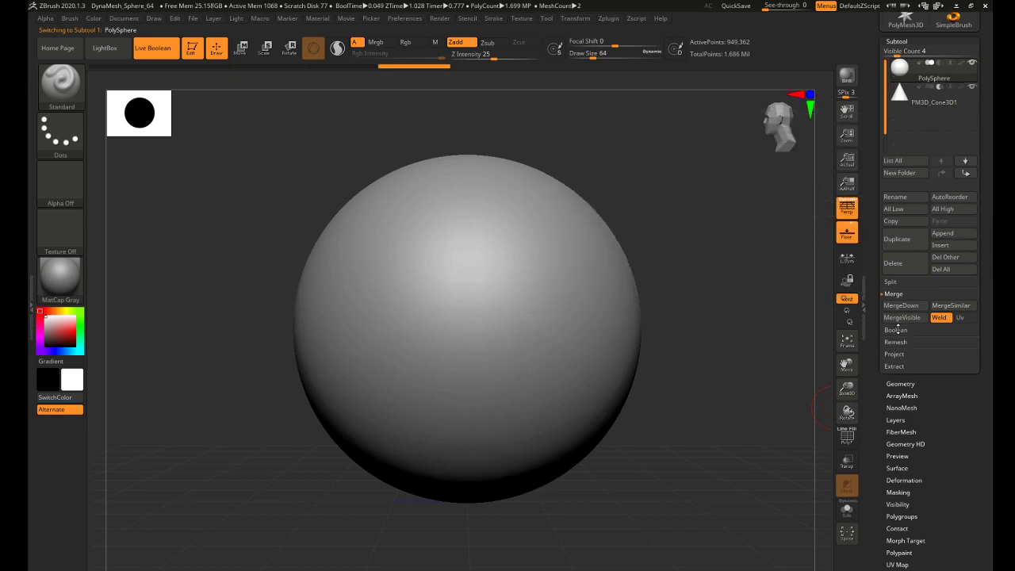
left_click(895, 329)
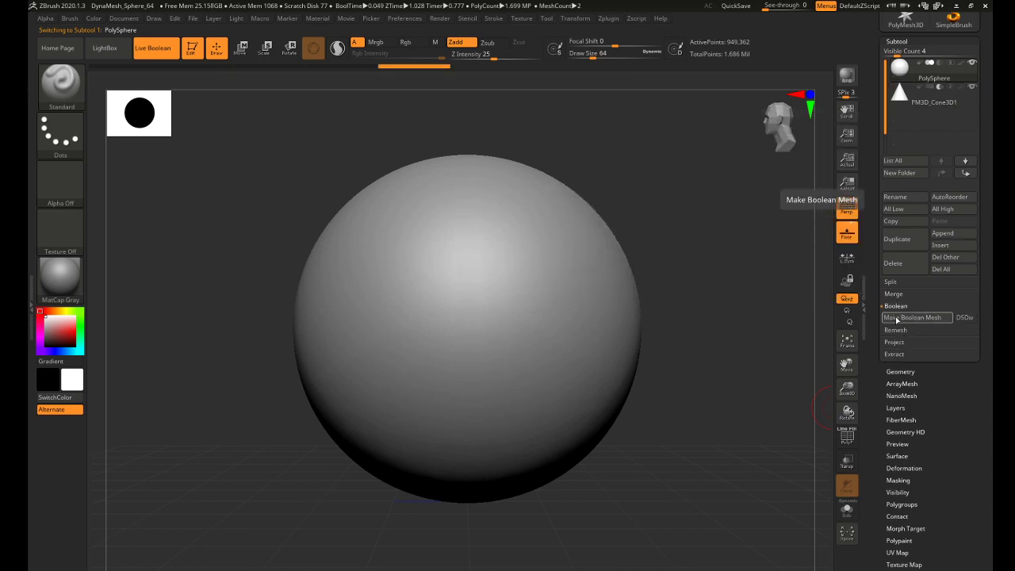
left_click(897, 319)
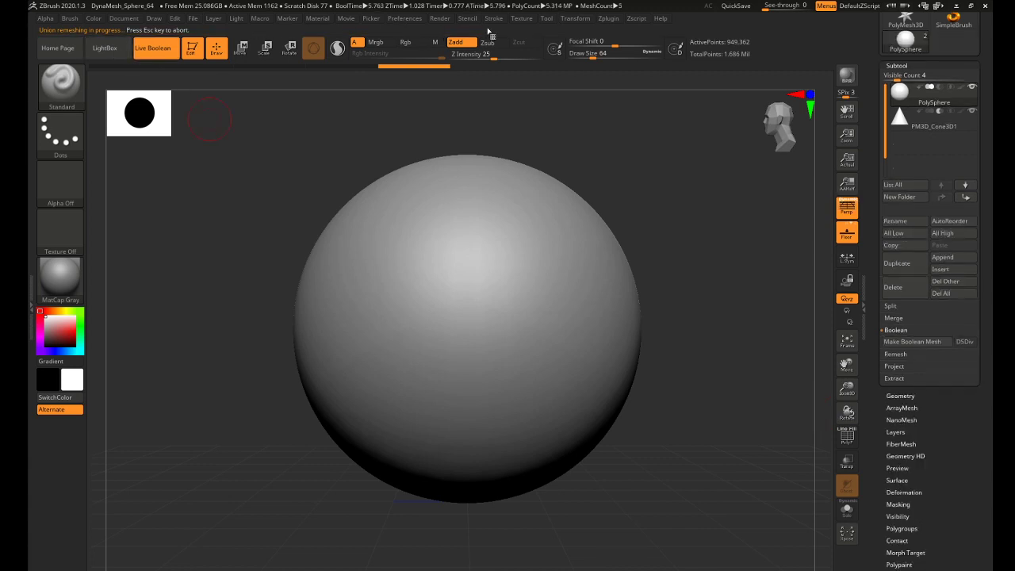
Append UMesh_PolySphere from the 3D Meshes list and select the new UMesh_PolySphere1 subtool
left_click(966, 260)
left_click(943, 258)
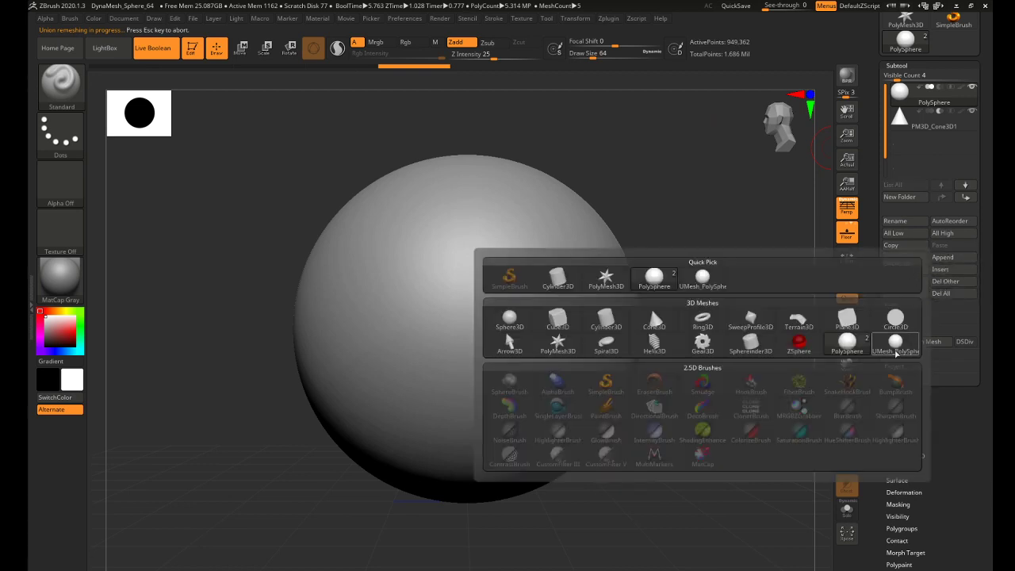
mouse_move(895, 343)
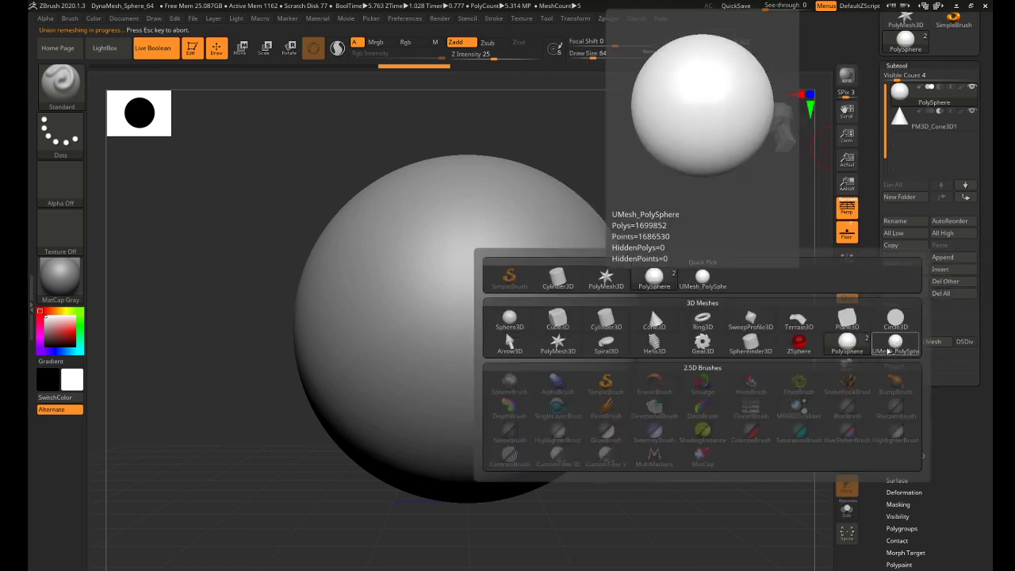
mouse_move(906, 360)
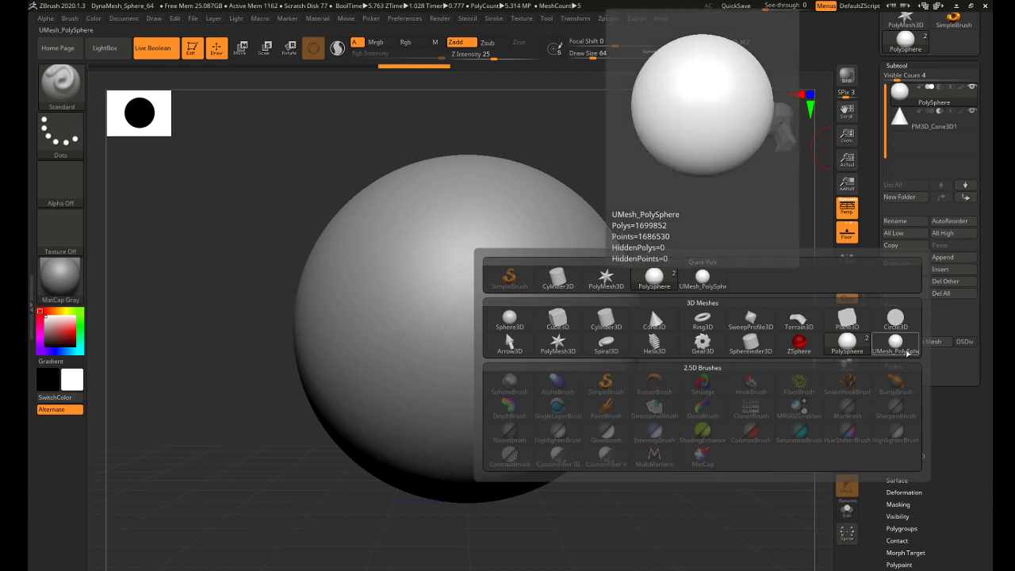
left_click(906, 352)
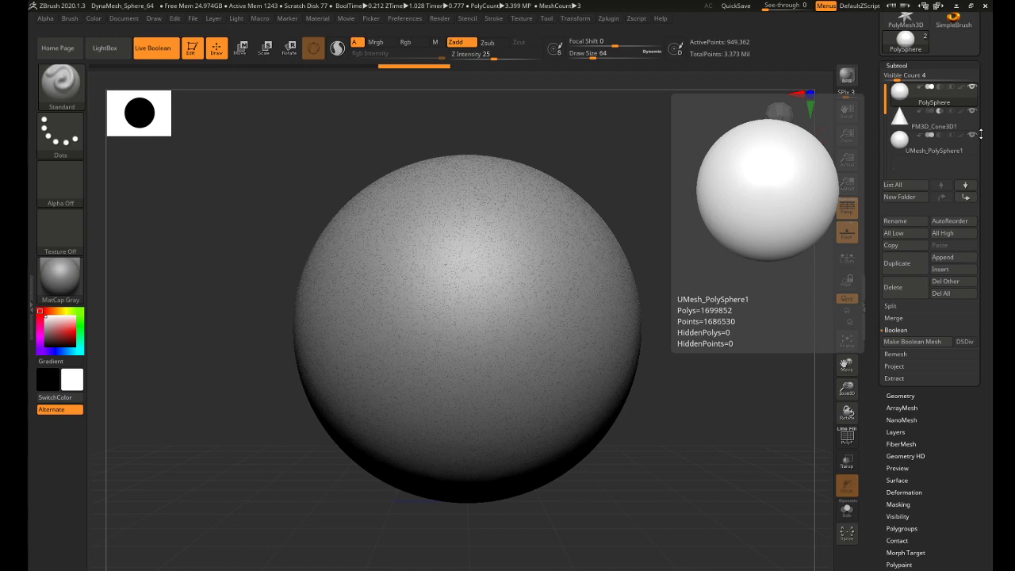
left_click(974, 150)
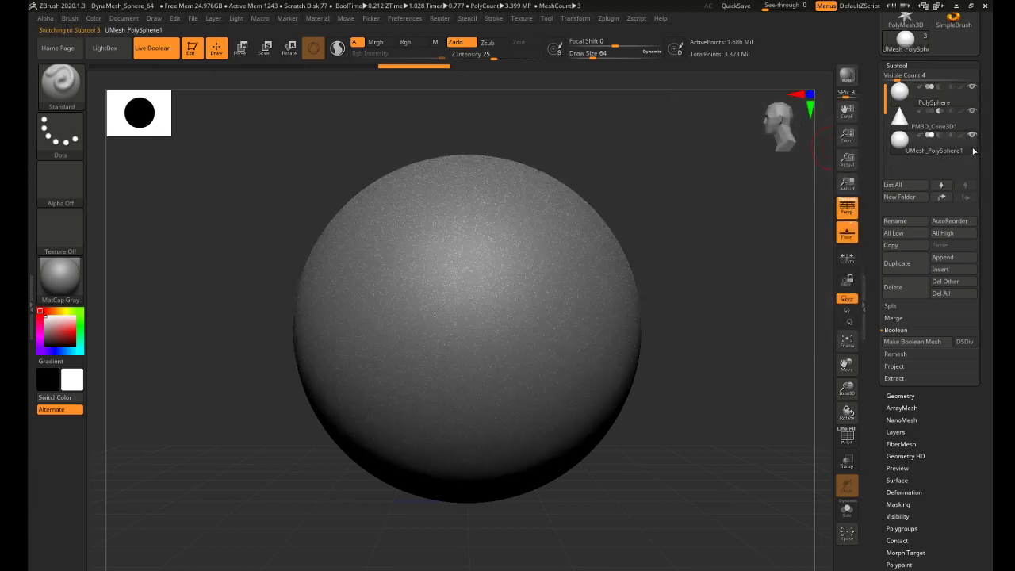
mouse_move(972, 109)
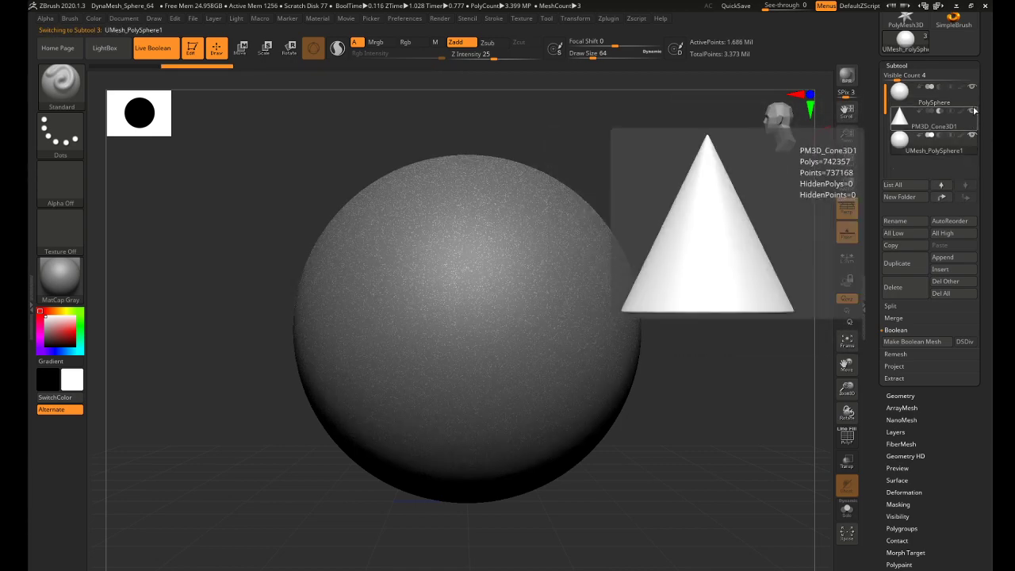
mouse_move(973, 87)
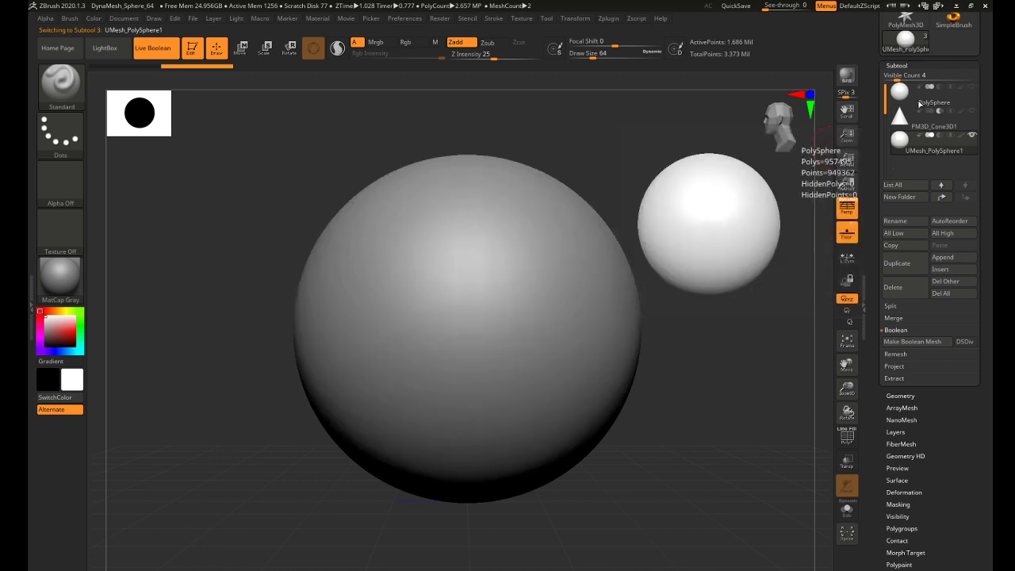
Turn off Live Boolean and hide half of the sphere with a Ctrl+Shift rectangle
left_click(168, 50)
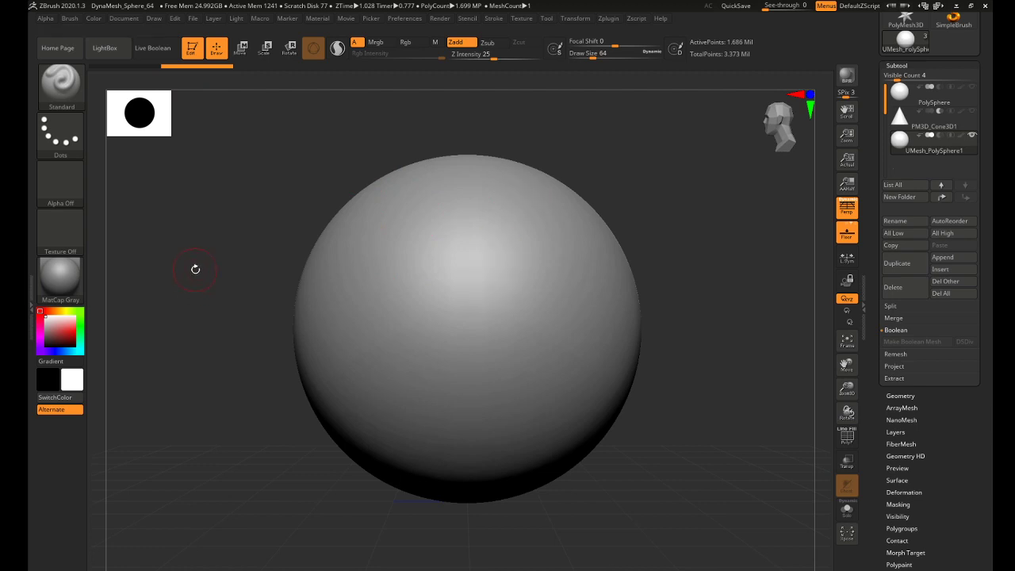
key("ctrl+shift")
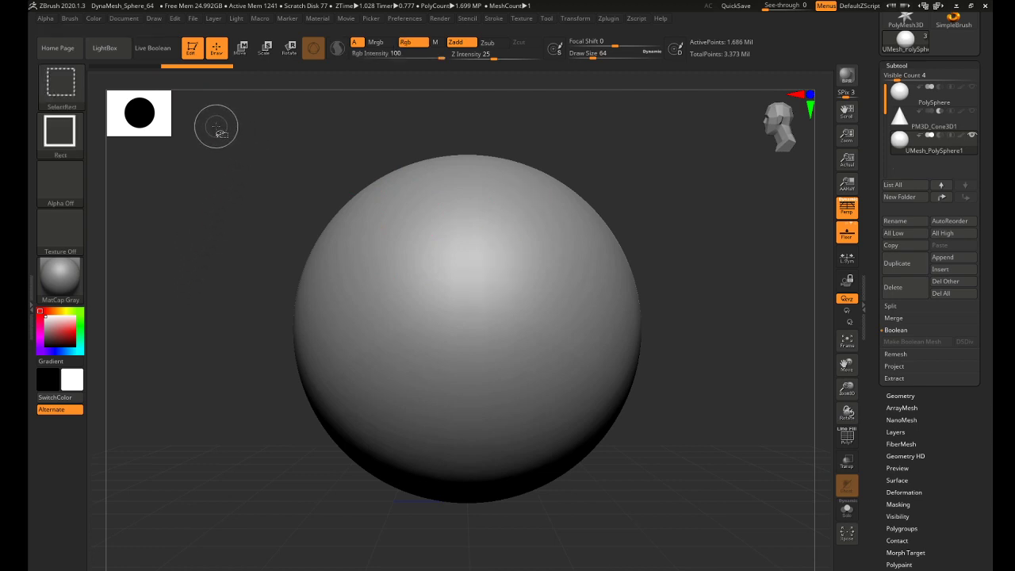
mouse_move(216, 126)
left_mouse_down("ctrl+shift")
mouse_move(374, 455)
mouse_move(467, 531)
mouse_move(464, 541)
left_mouse_up("ctrl+shift")
left_click_drag(551, 493, 519, 507)
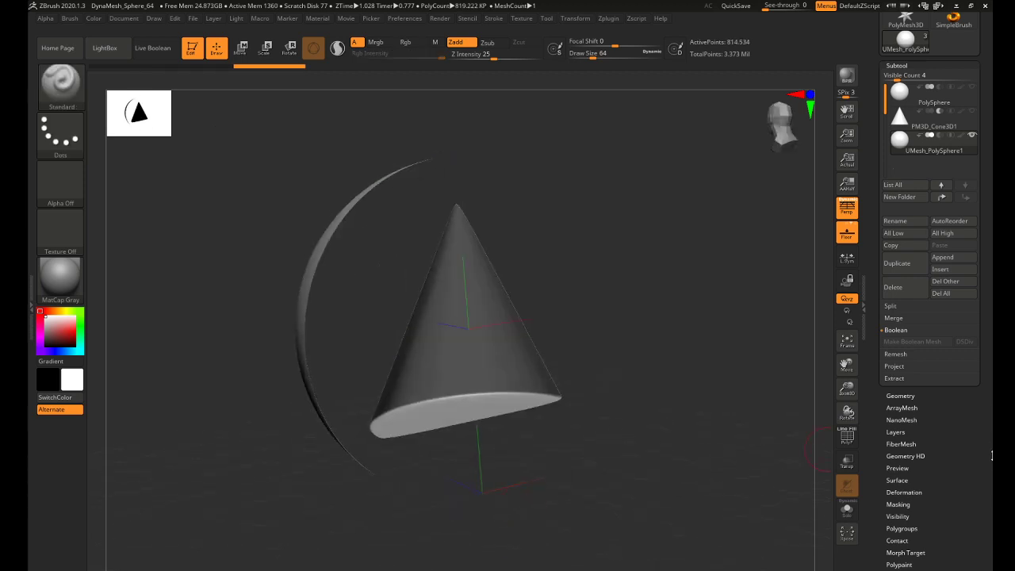
scroll(884, 230, "down", 5)
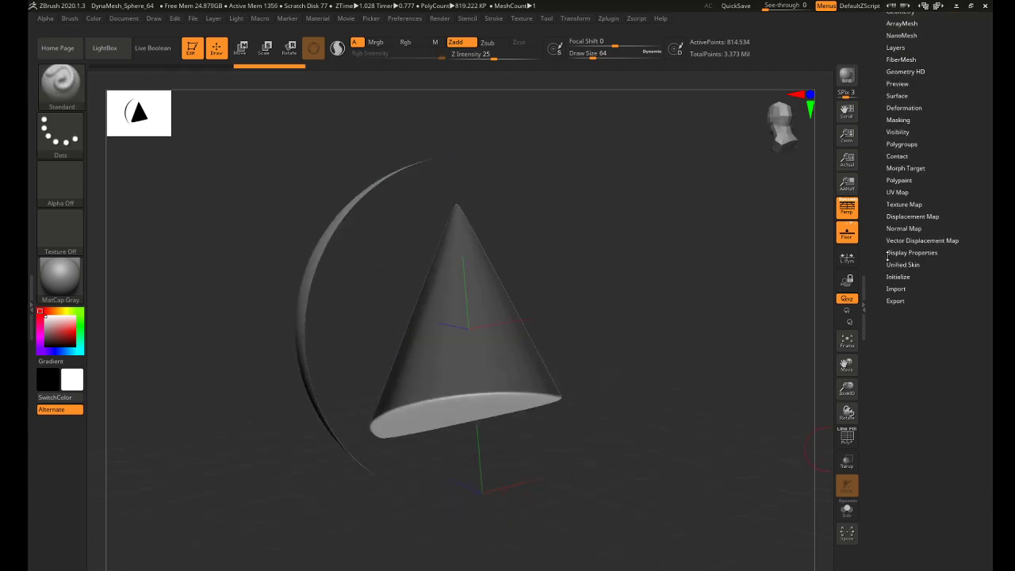
Enable Double in Display Properties and orbit the model to view the inner cone
left_click(887, 254)
scroll(940, 166, "down", 3)
scroll(920, 166, "up", 4)
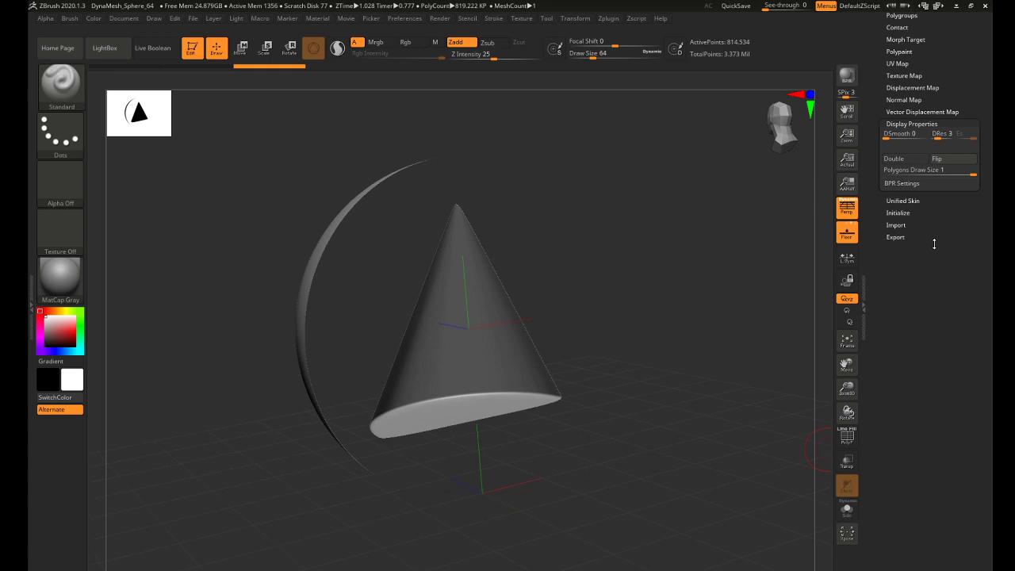
left_click(896, 162)
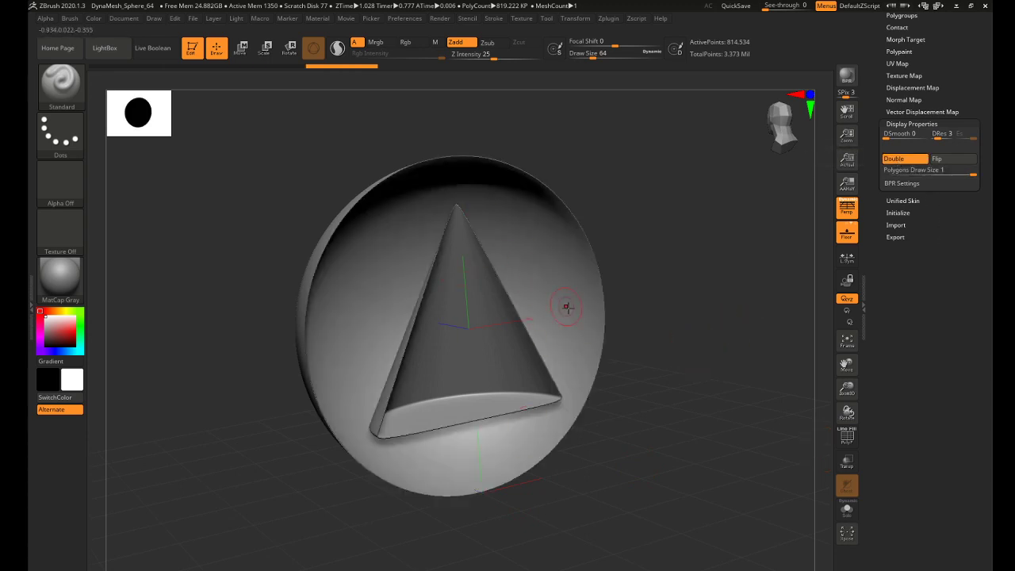
left_click_drag(690, 452, 465, 277)
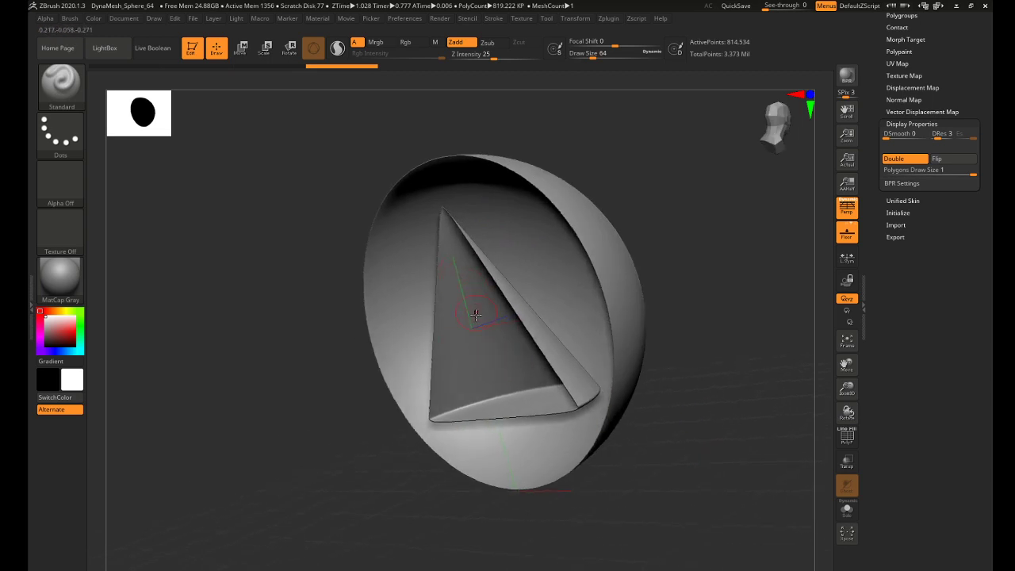
mouse_move(704, 470)
left_mouse_down()
mouse_move(729, 449)
mouse_move(721, 441)
left_mouse_up()
key("ctrl+shift")
Unhide the full sphere, isolate its lower bowl, and orbit to inspect the cone cavity inside
left_click(704, 407, "ctrl+shift")
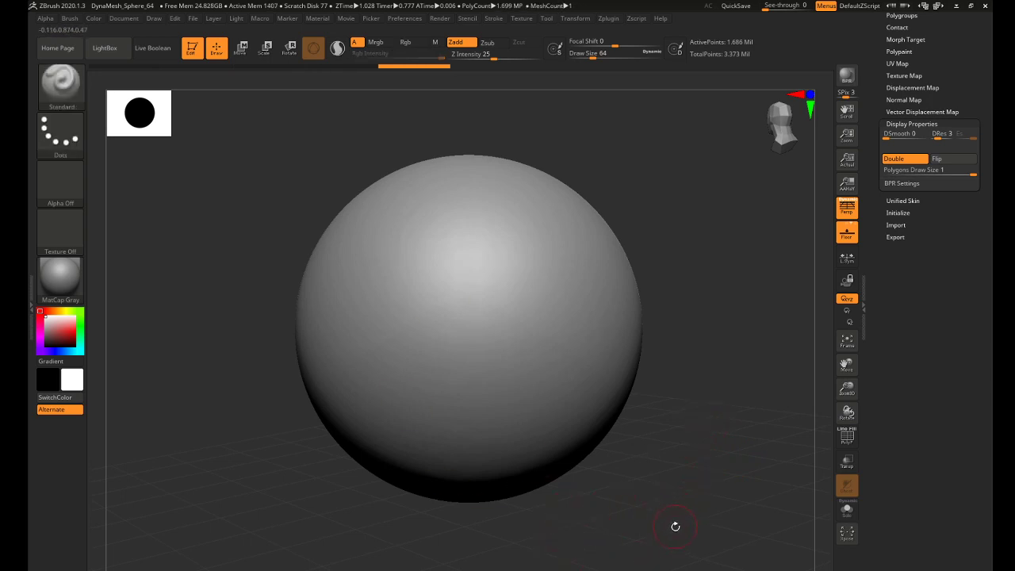
mouse_move(699, 533)
left_mouse_down("ctrl+shift")
mouse_move(391, 470)
mouse_move(245, 340)
left_mouse_up("ctrl+shift")
left_click_drag(234, 297, 412, 361)
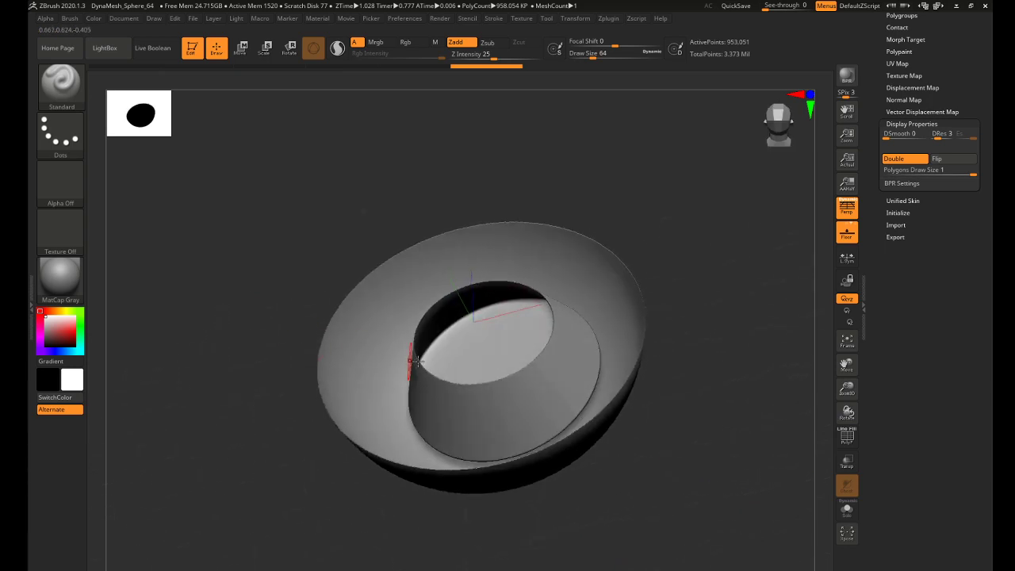
left_click_drag(181, 383, 380, 367)
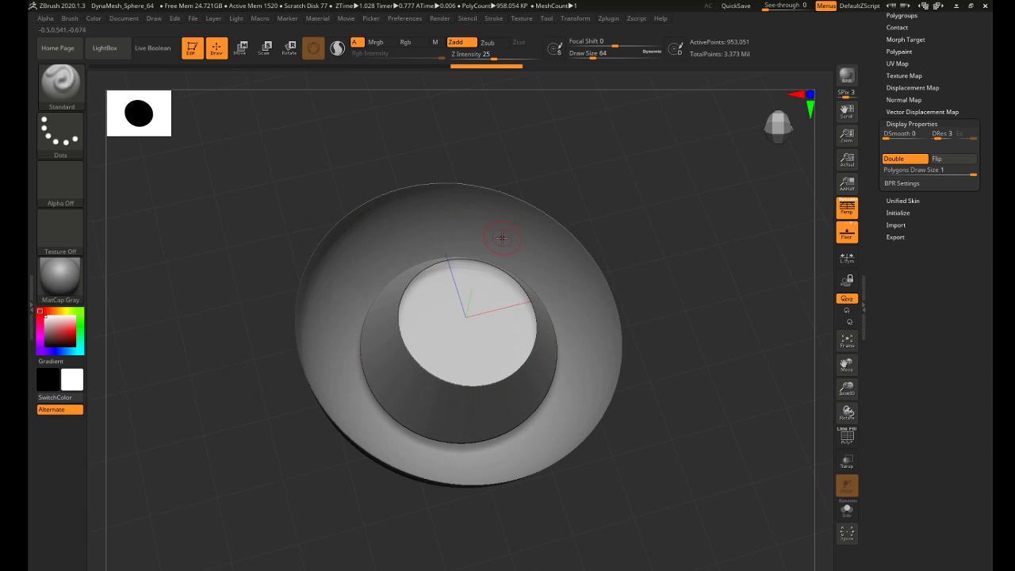
Unhide all of the sphere and orbit the view round to face the front
left_click(193, 408, "ctrl+shift")
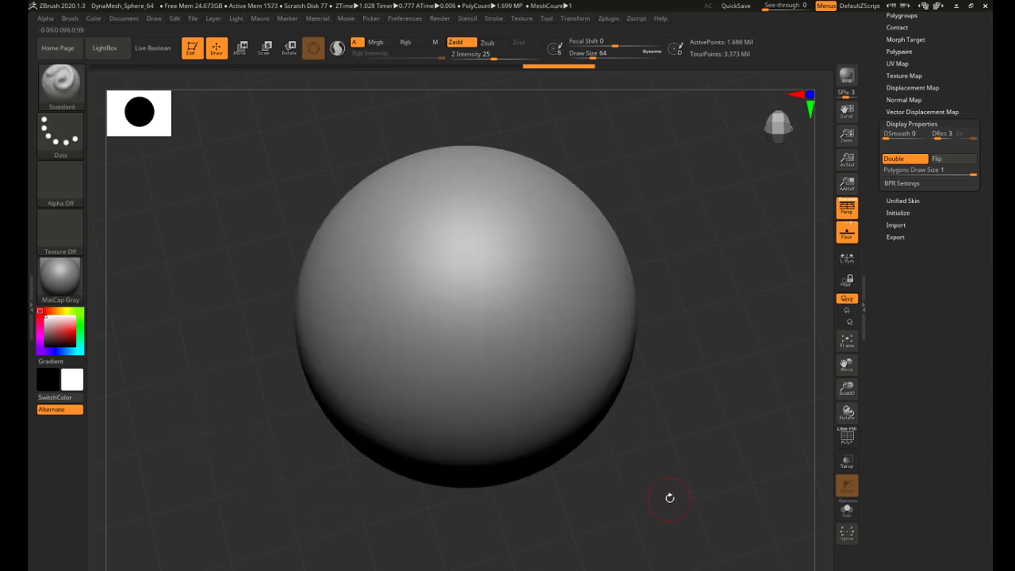
mouse_move(669, 496)
left_mouse_down()
mouse_move(666, 483)
mouse_move(686, 501)
mouse_move(690, 447)
left_mouse_up()
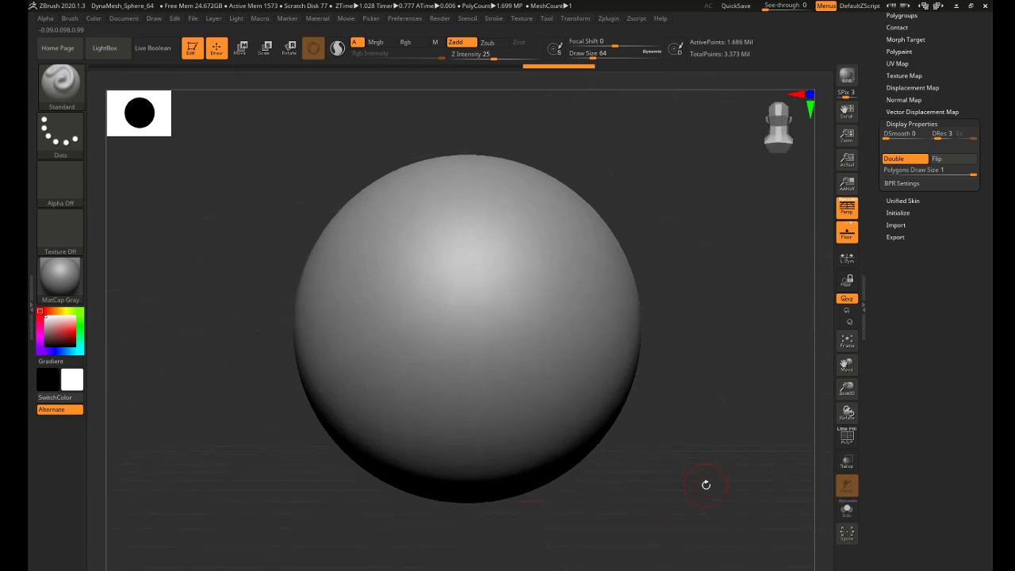
left_click_drag(706, 484, 512, 503)
left_click_drag(579, 531, 587, 527)
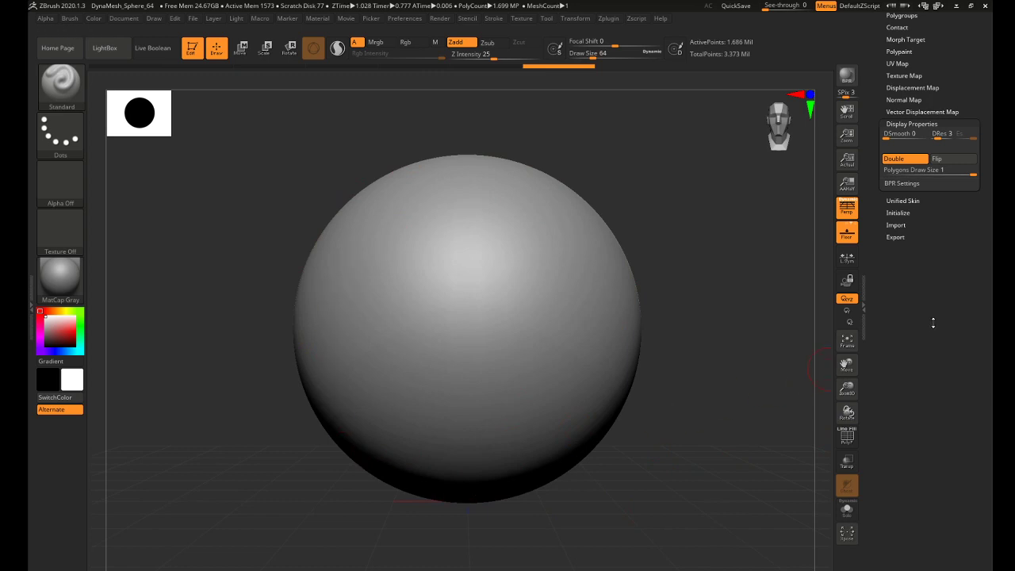
Delete the cone and UMesh_PolySphere1 subtools, leaving only the PolySphere
scroll(912, 237, "up", 5)
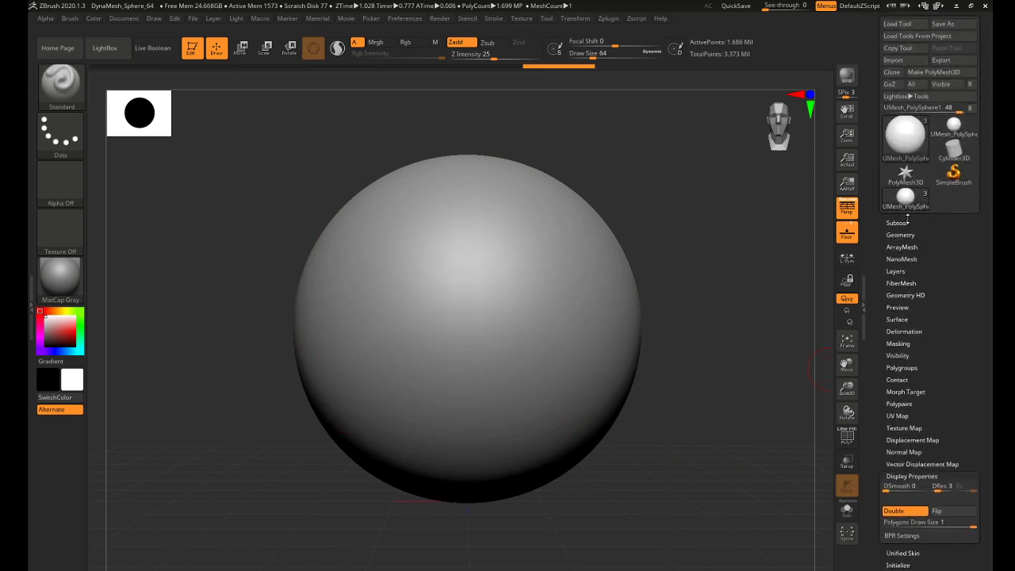
left_click(897, 224)
left_click(916, 274)
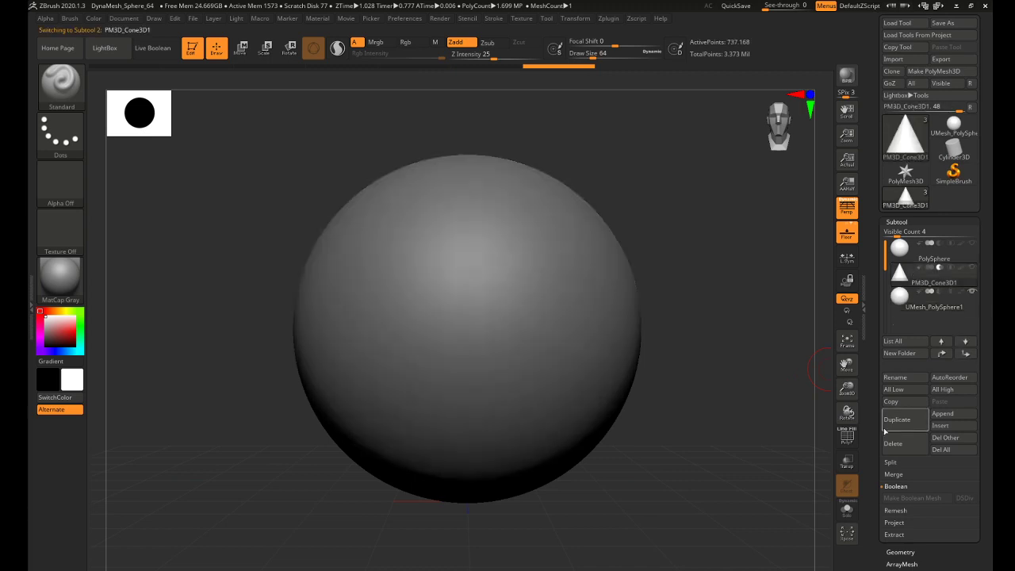
left_click(893, 443)
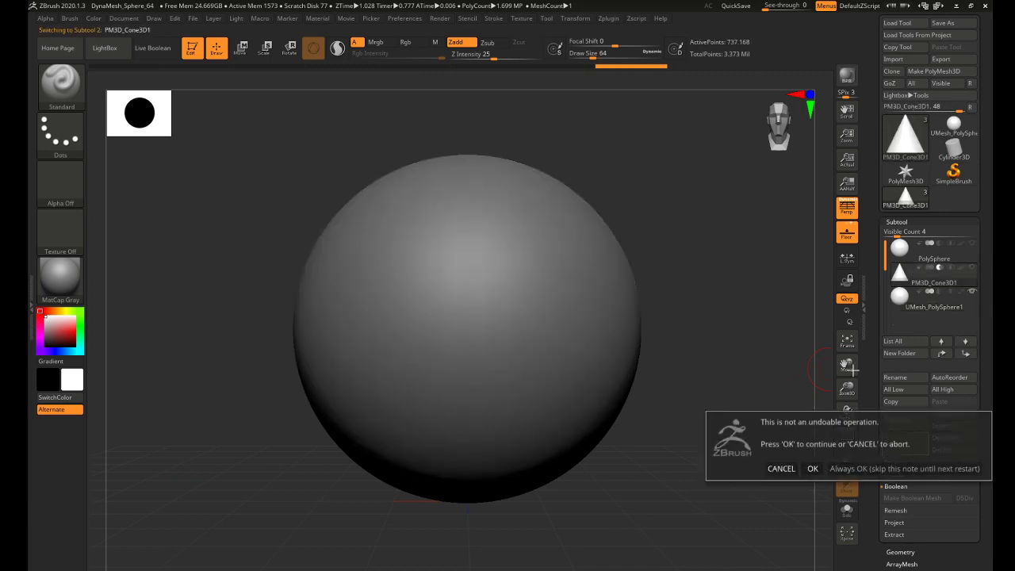
left_click(813, 468)
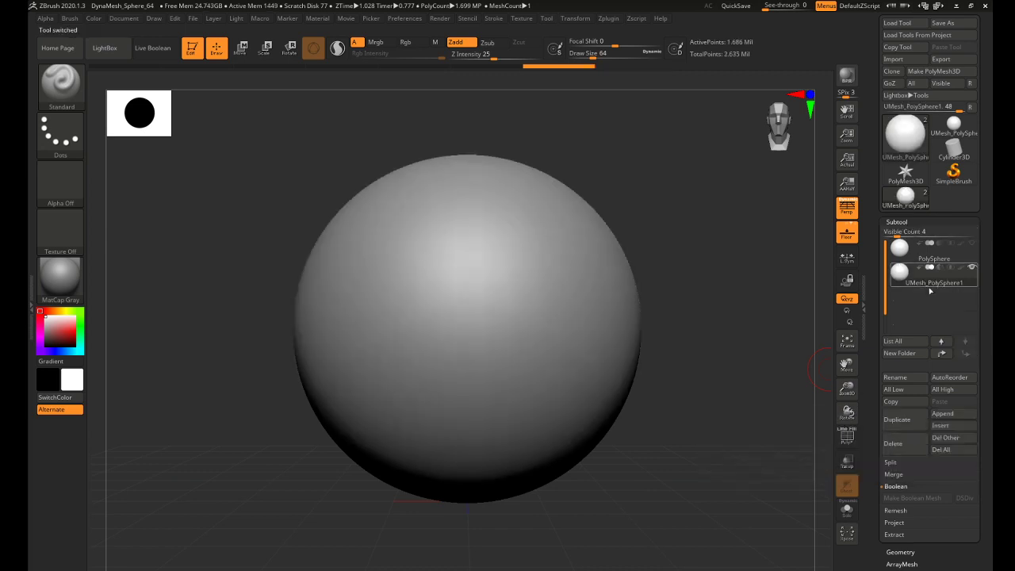
left_click(888, 446)
left_click(813, 471)
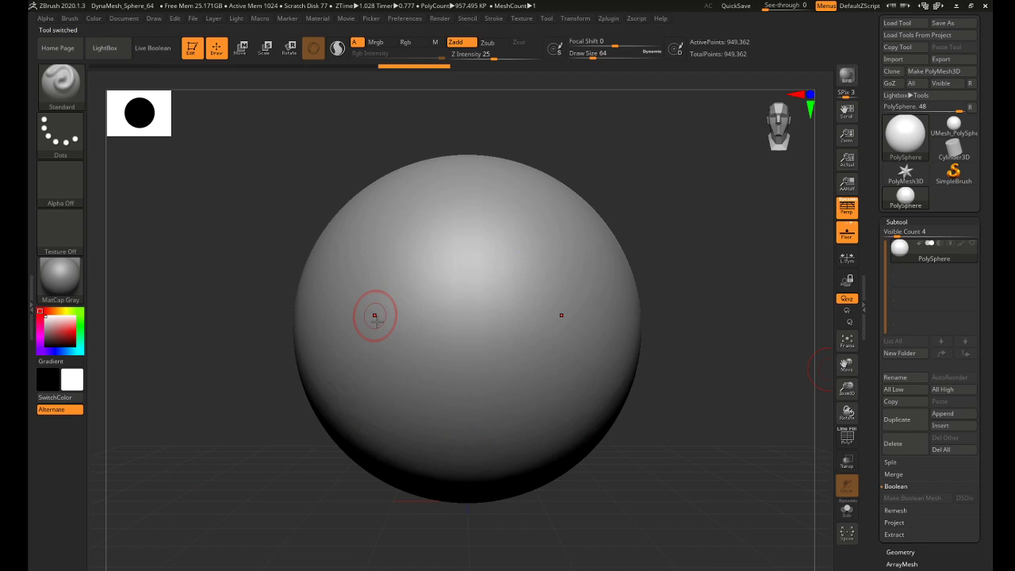
Turn on the PolyF wireframe, check the Geometry DynaMesh settings, and return to the subtool list
left_click(845, 436)
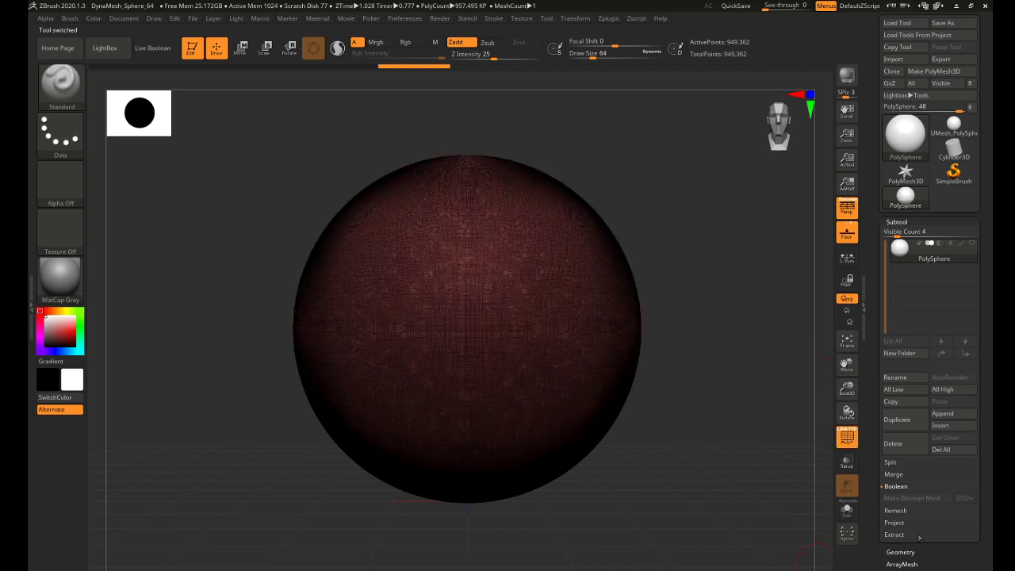
left_click(900, 550)
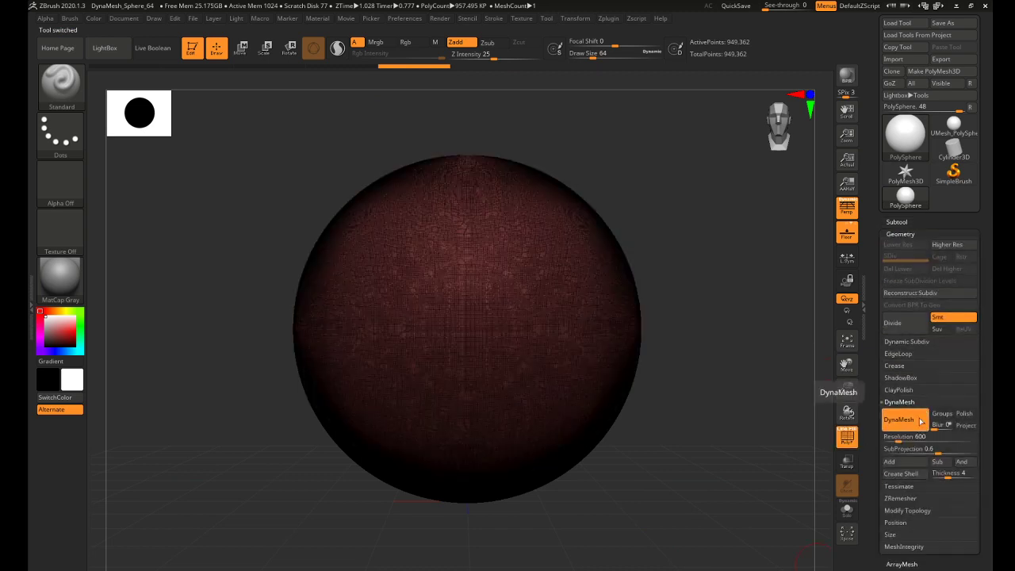
left_click(894, 222)
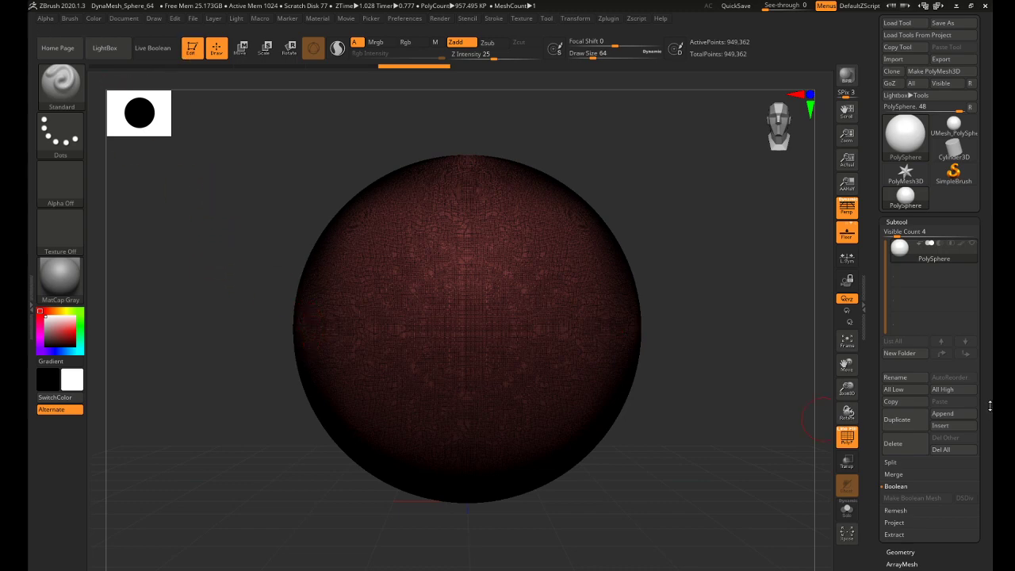
Turn off PolyF and append a Cylinder3D subtool alongside the PolySphere
left_click(847, 436)
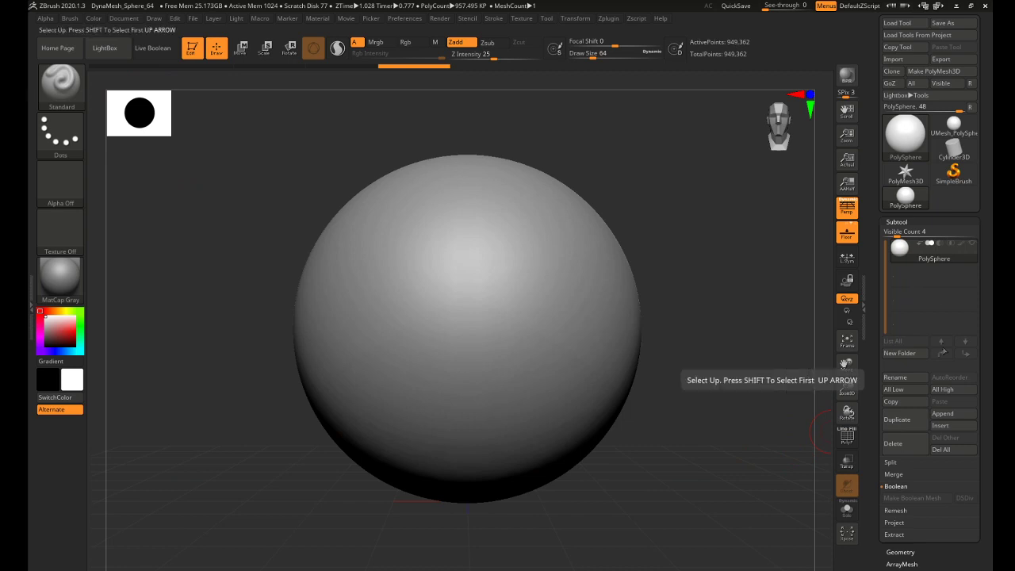
left_click(945, 415)
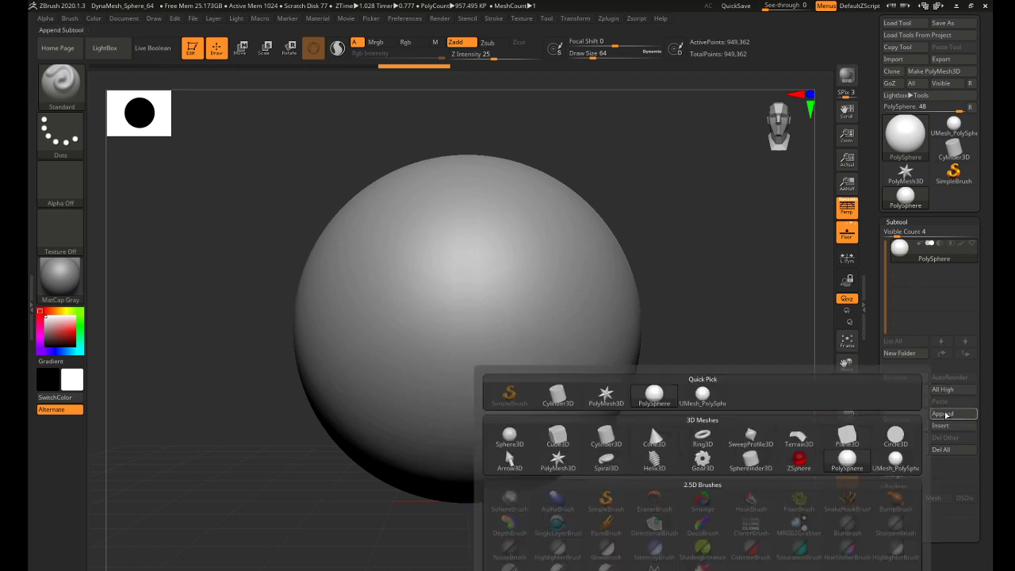
left_click(607, 438)
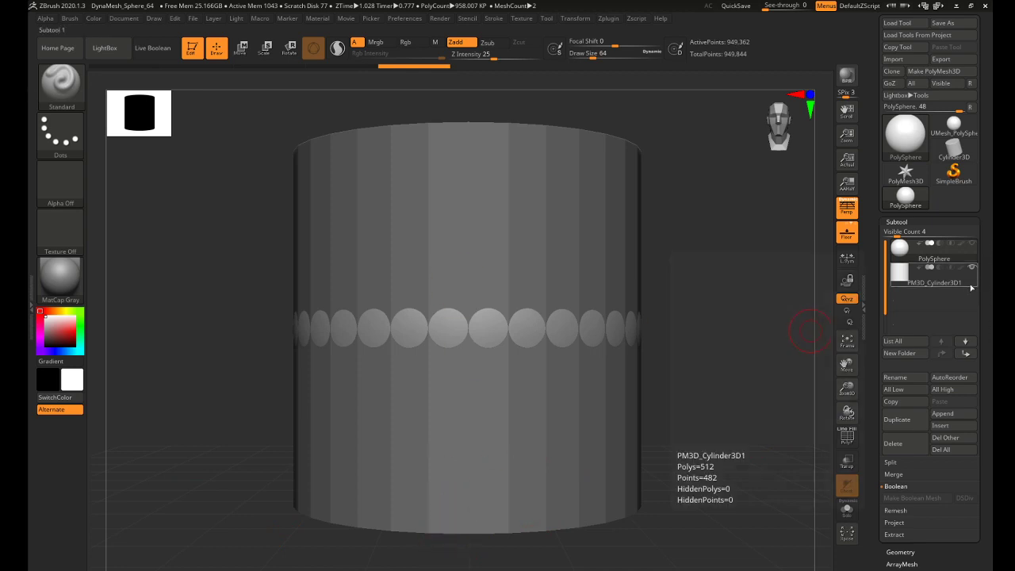
Subdivide the cylinder twice and DynaMesh it at resolution 600, blur 0, without freezing subdivisions
left_click(934, 276)
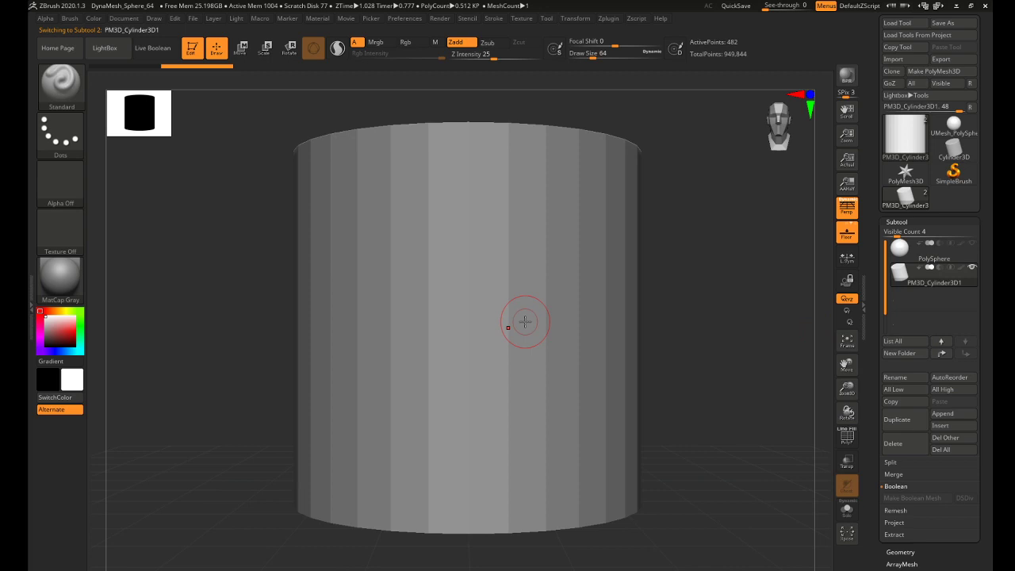
key("ctrl+d")
key("ctrl+d")
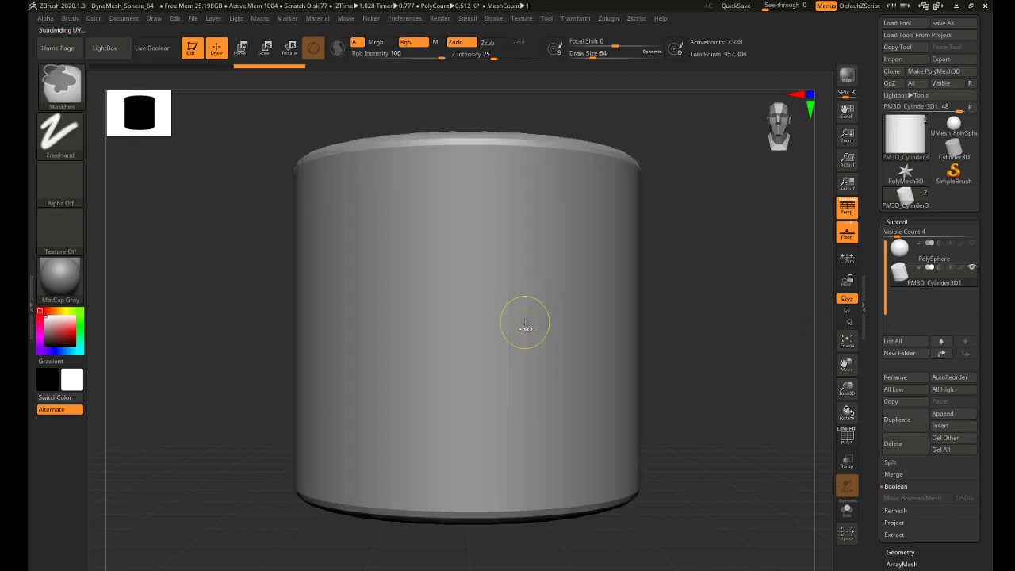
key("ctrl+d")
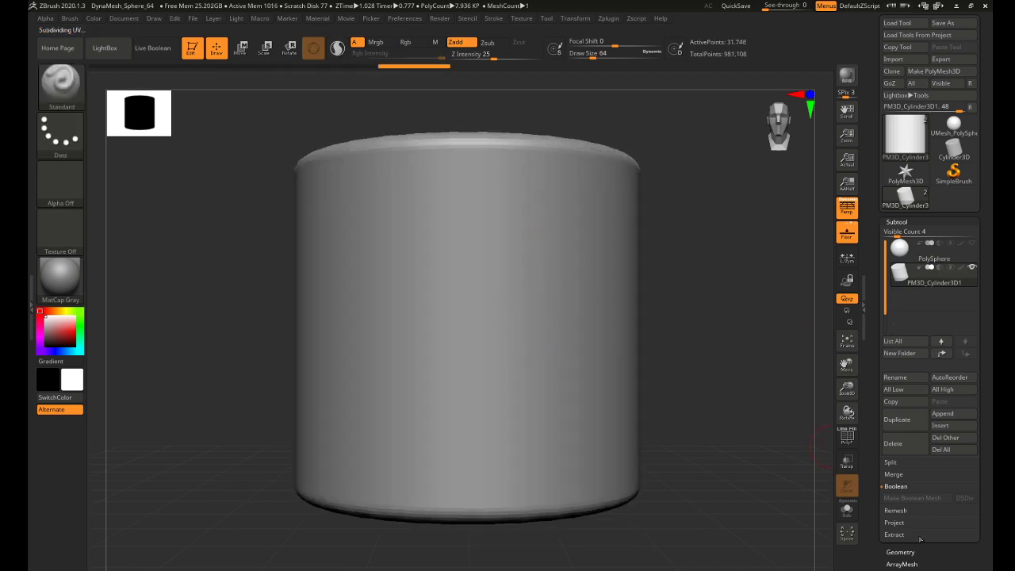
left_click(900, 551)
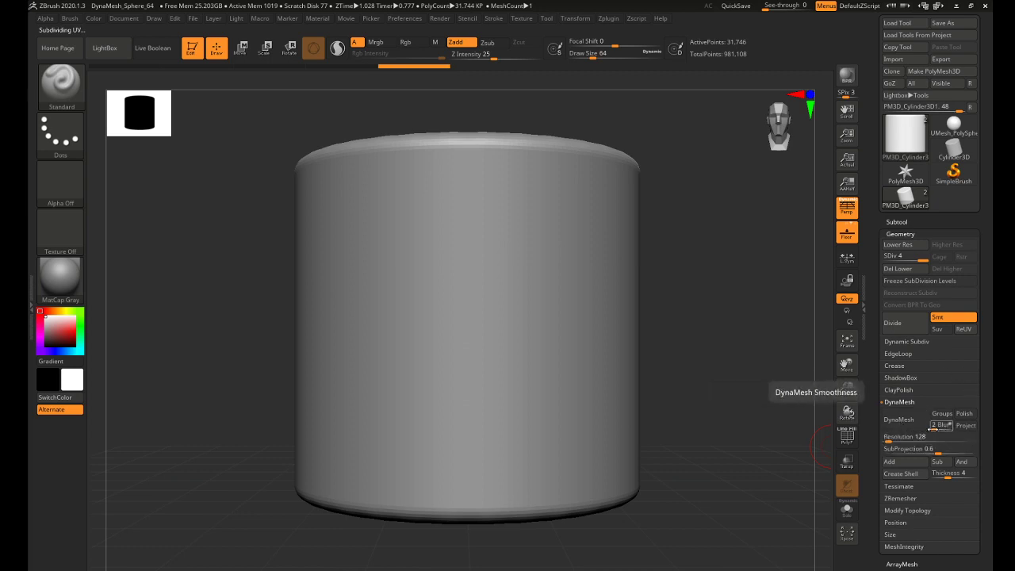
left_click_drag(933, 426, 920, 437)
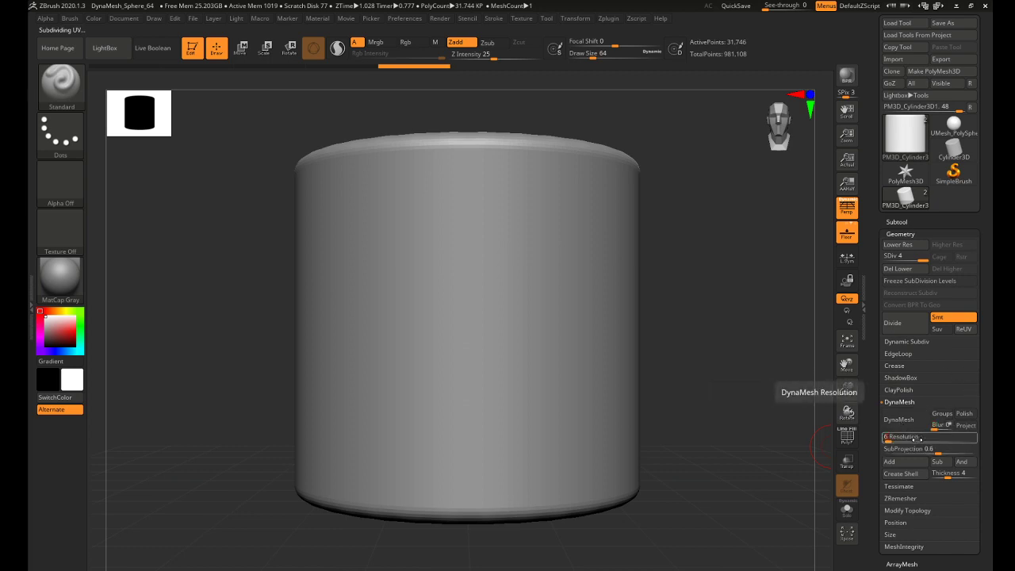
left_click(916, 421)
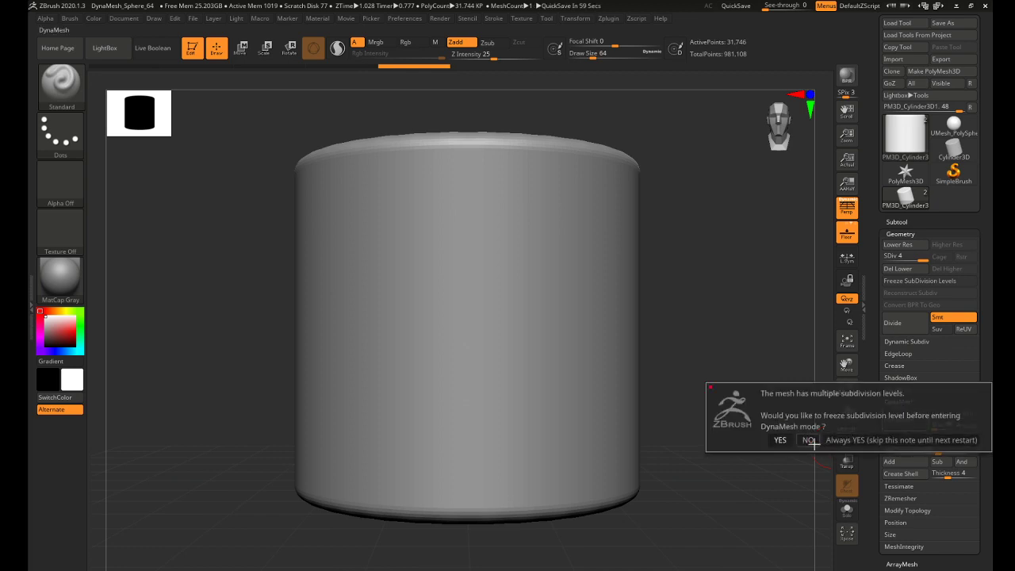
left_click(808, 440)
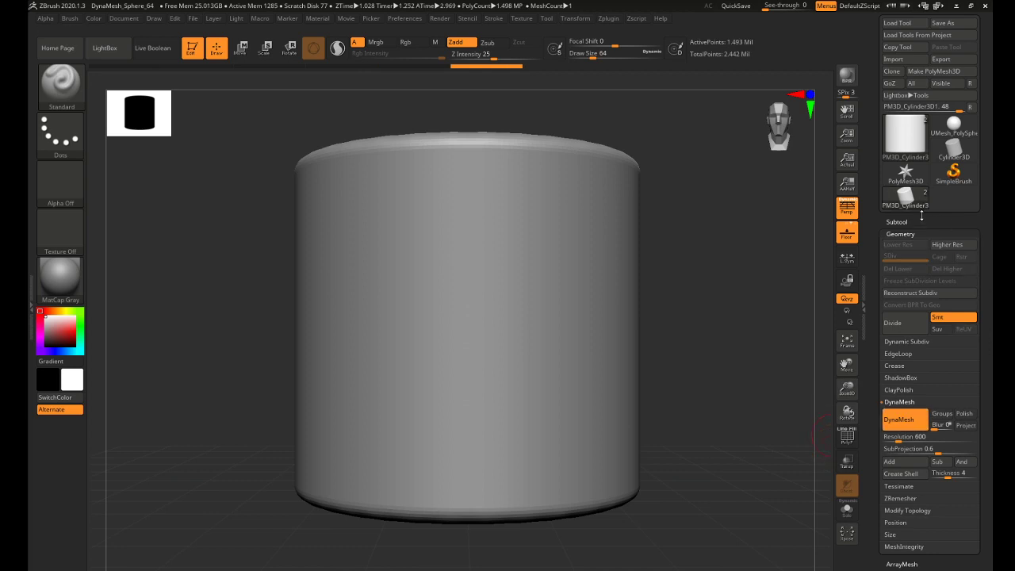
Make the cylinder the active subtool with the PolySphere visible
left_click(922, 220)
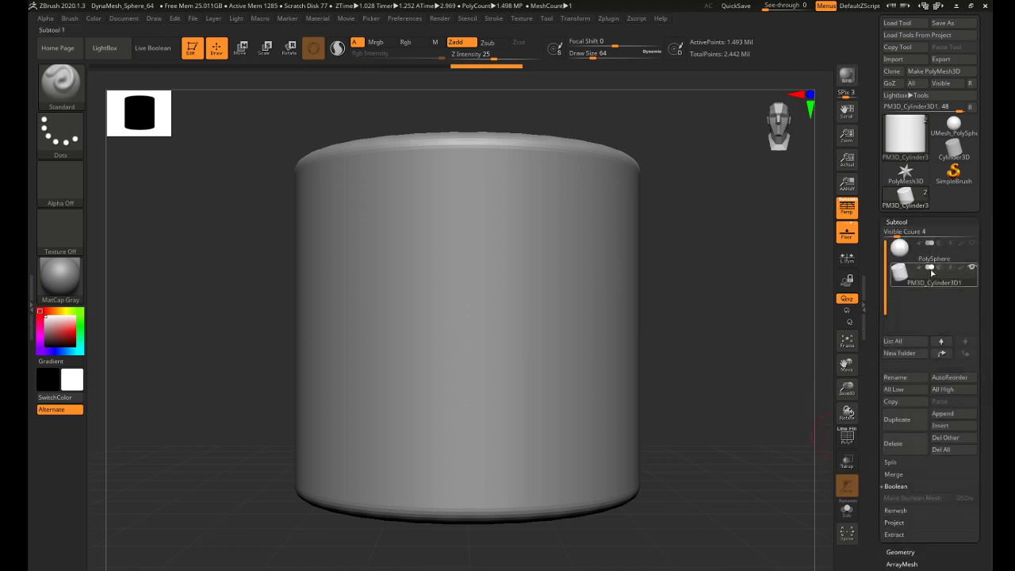
mouse_move(940, 268)
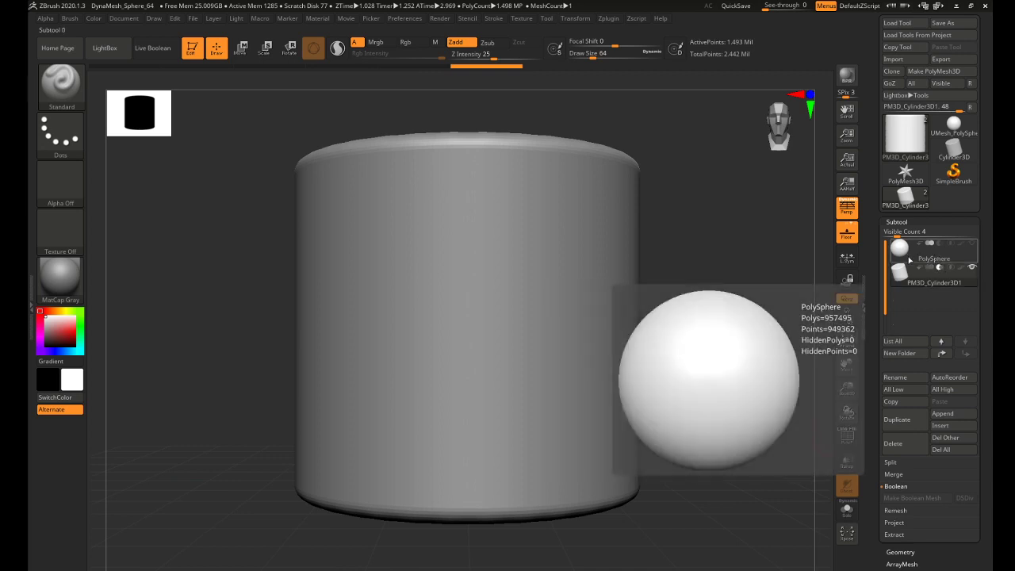
left_click(909, 259)
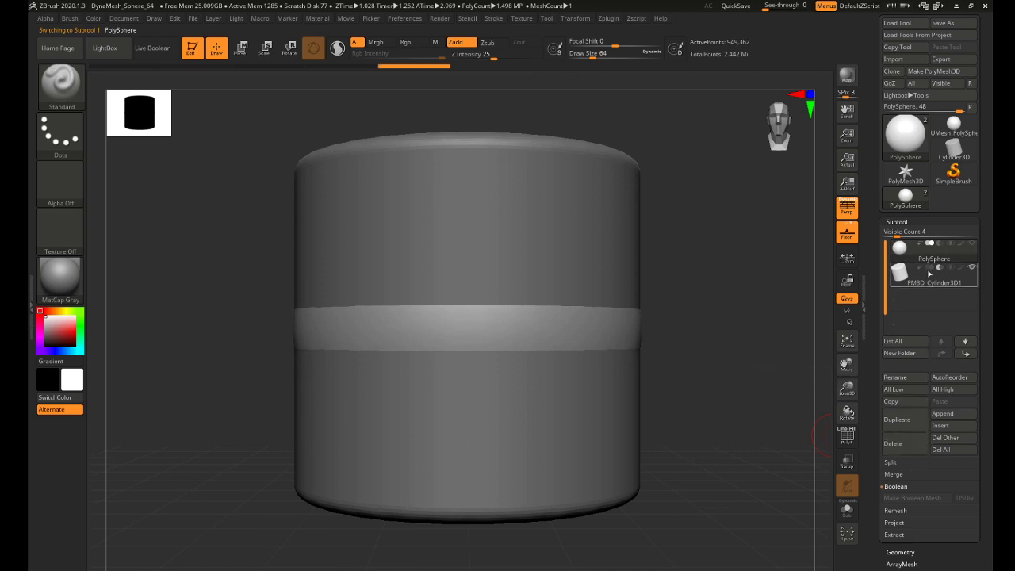
left_click(919, 272)
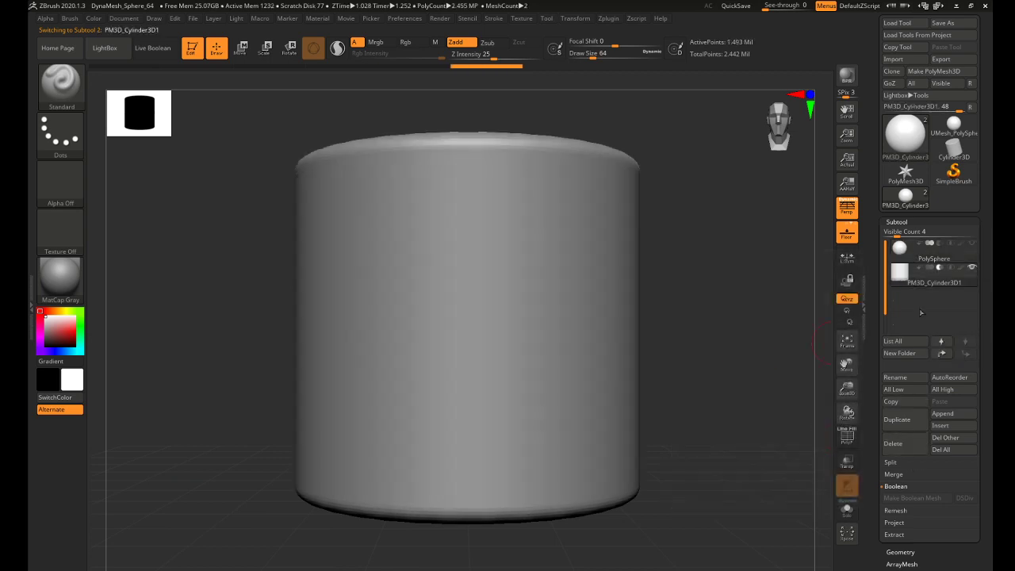
left_click(972, 243)
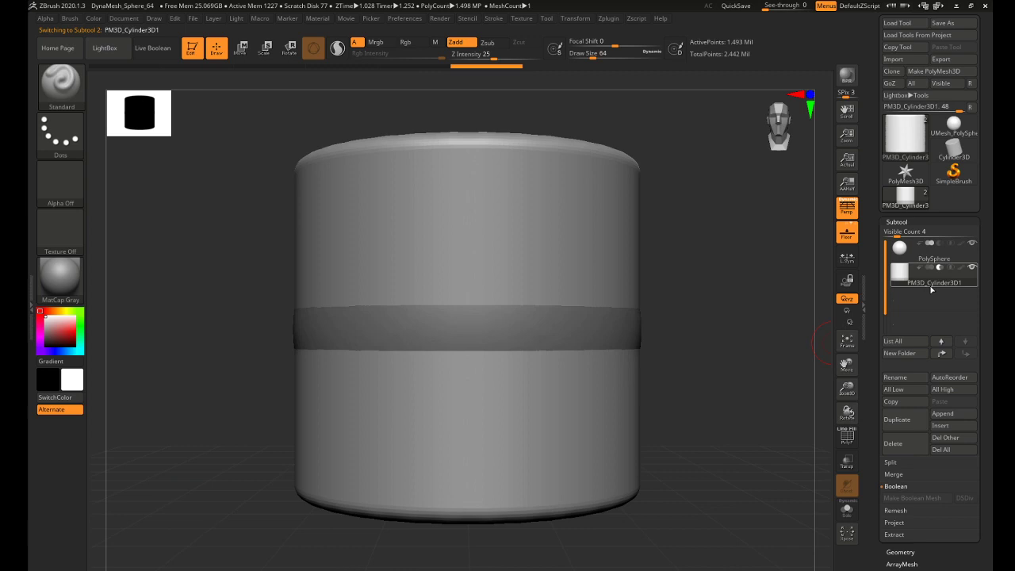
Scale the cylinder down to a tiny stub and move it into the sphere's base
left_click(268, 53)
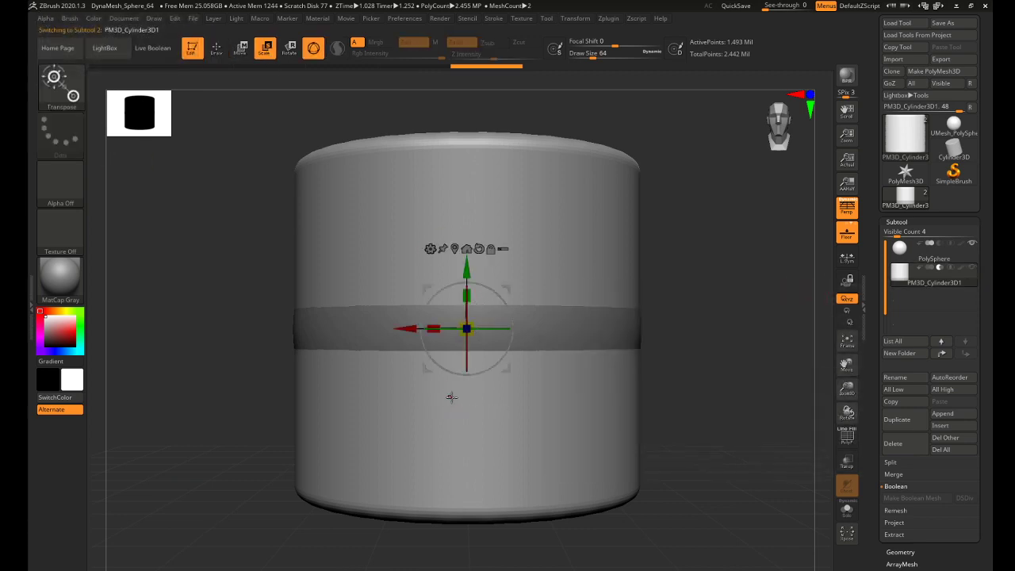
left_click_drag(468, 330, 476, 430)
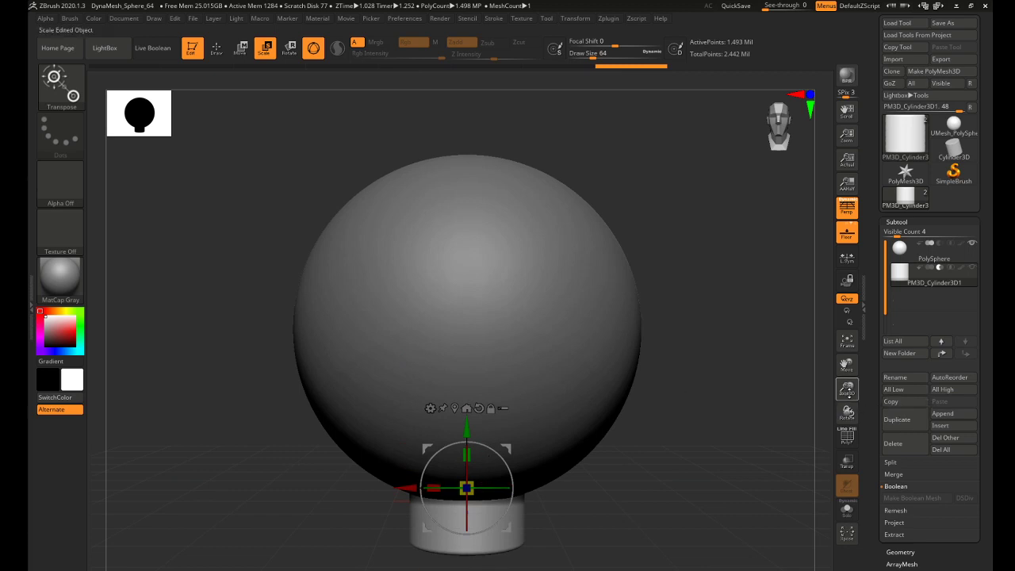
left_click_drag(847, 388, 847, 420)
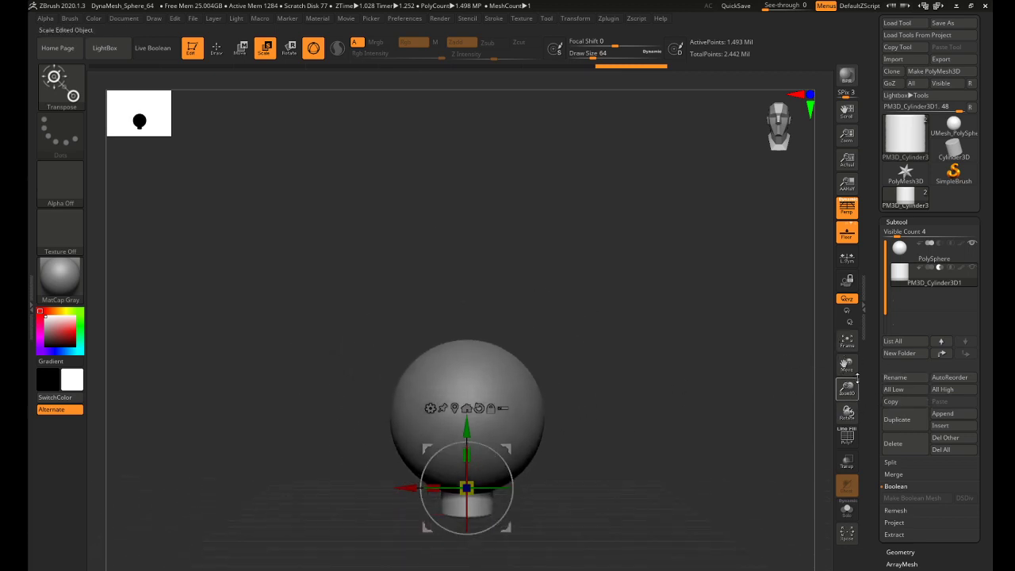
left_click_drag(847, 365, 870, 277)
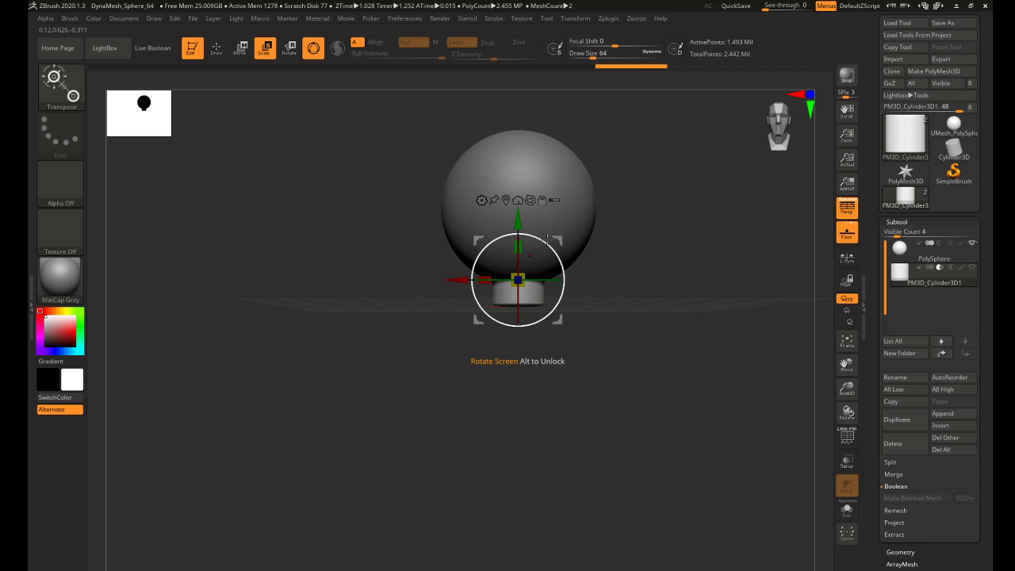
left_click_drag(519, 219, 523, 323)
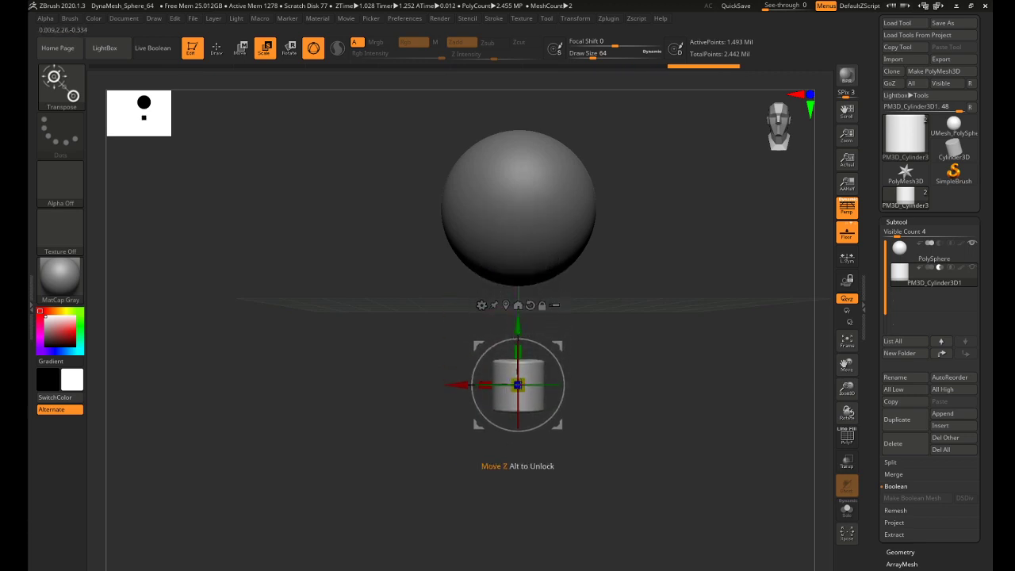
left_click_drag(517, 385, 511, 368)
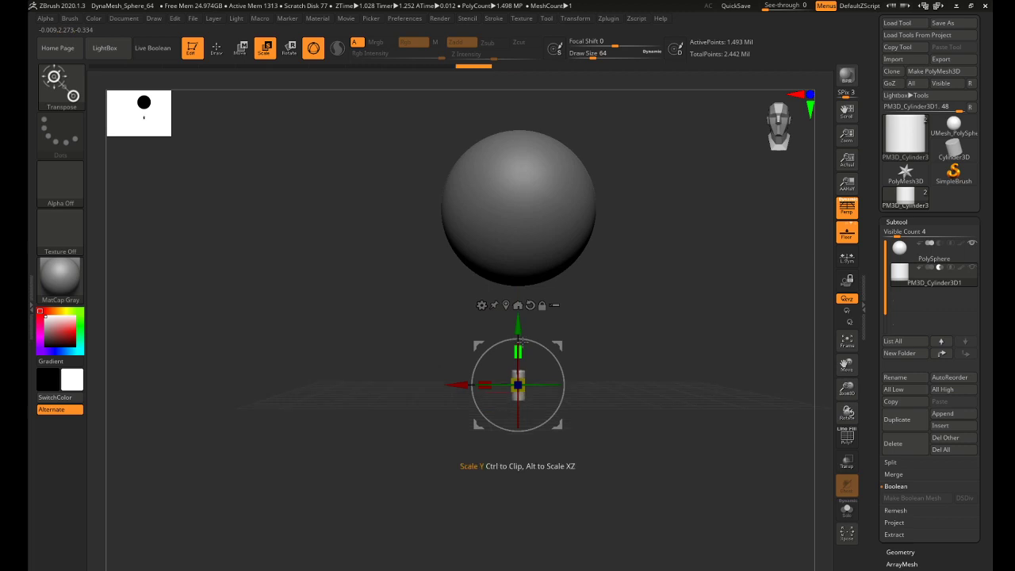
left_click_drag(517, 325, 518, 230)
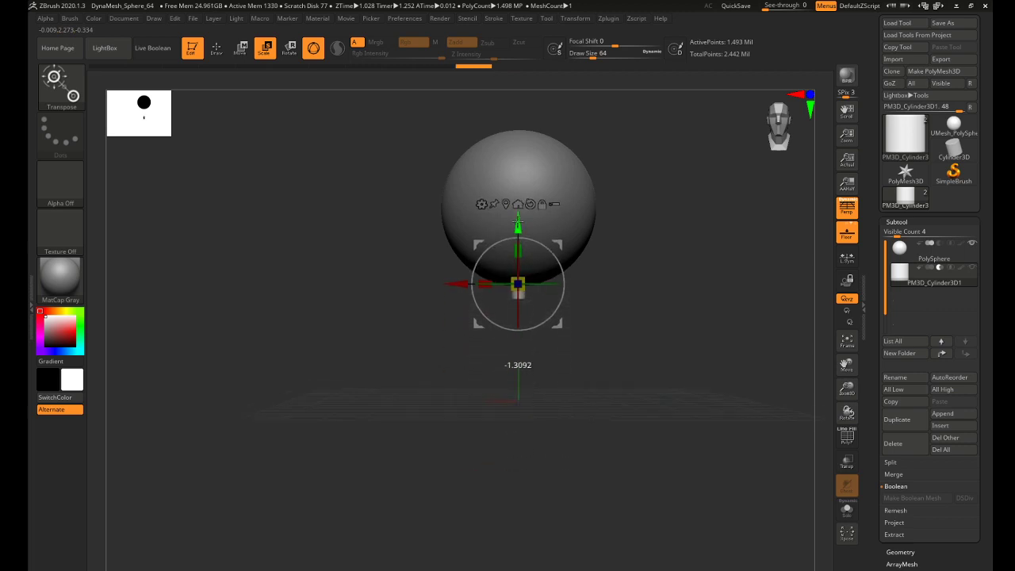
left_click_drag(421, 313, 384, 313)
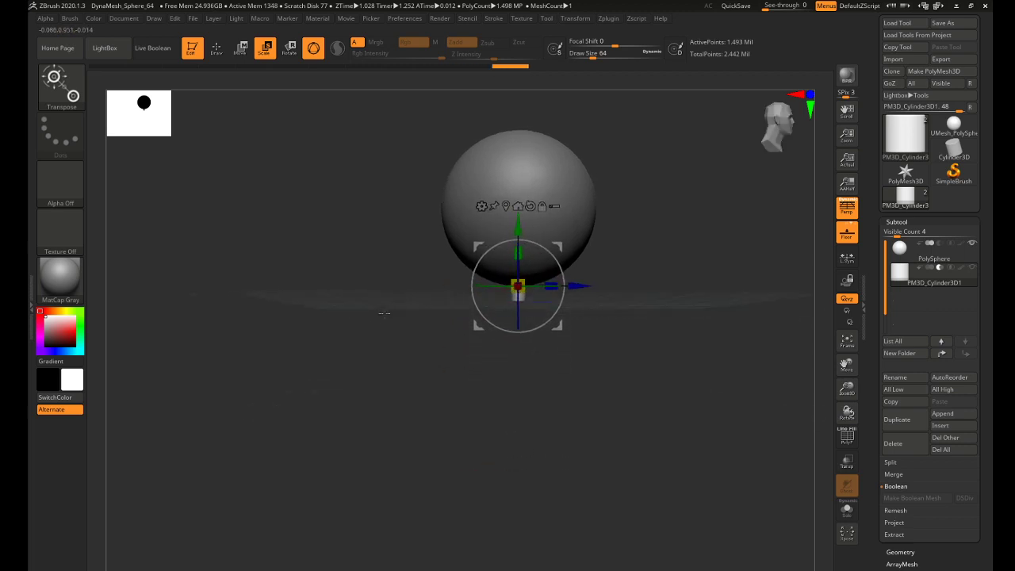
left_click_drag(846, 388, 670, 352)
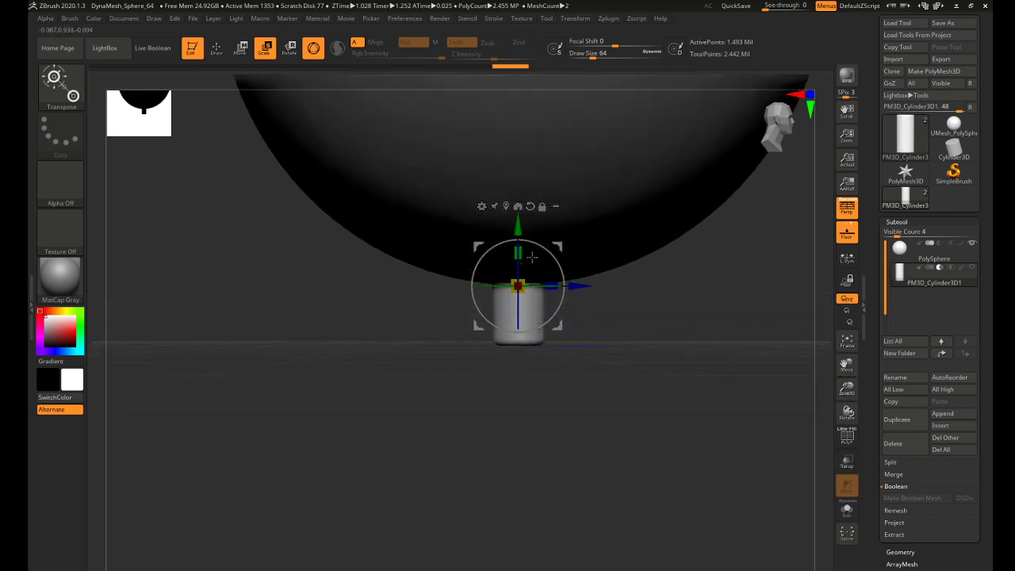
left_click_drag(520, 279, 497, 287)
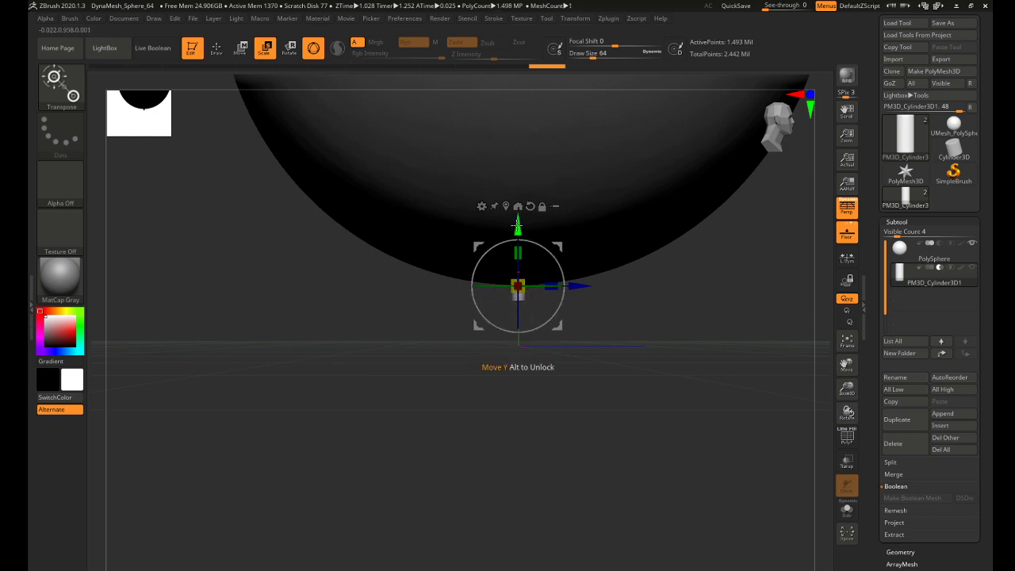
Lower the small cylinder slightly in see-through view, then return to Draw with Transp off
left_click(846, 466)
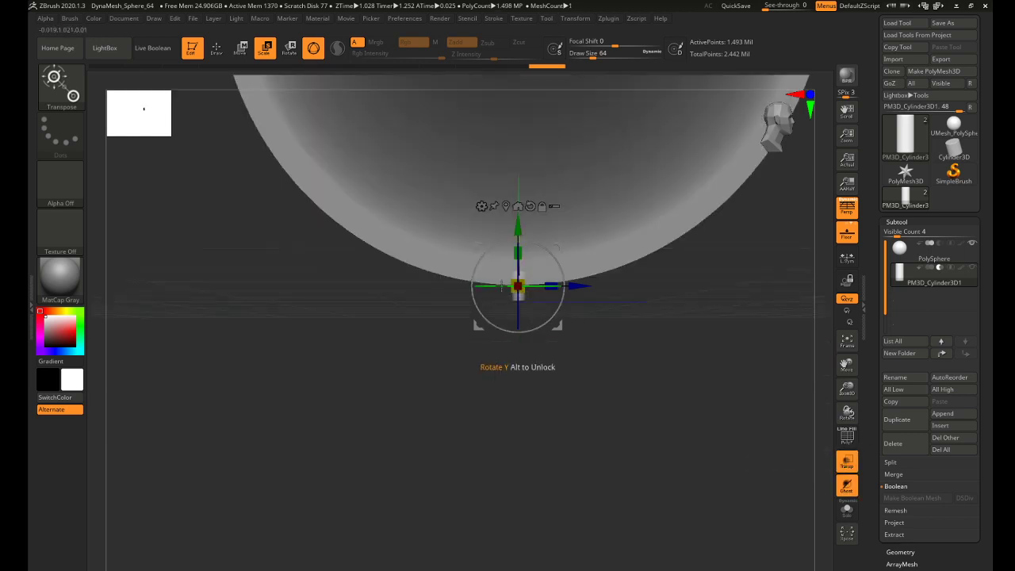
mouse_move(512, 222)
left_mouse_down()
mouse_move(513, 276)
mouse_move(517, 234)
left_mouse_up()
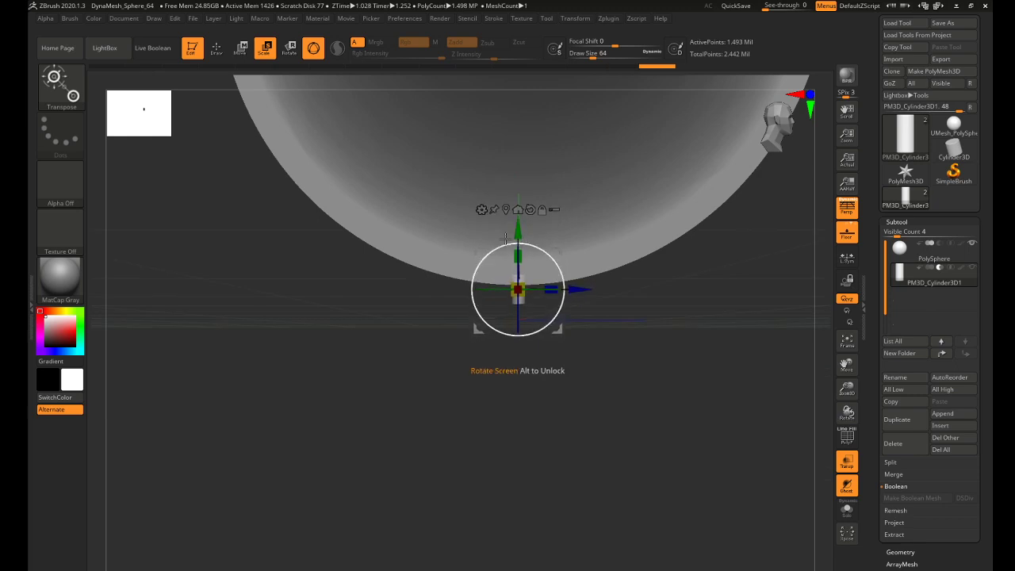
left_click(212, 50)
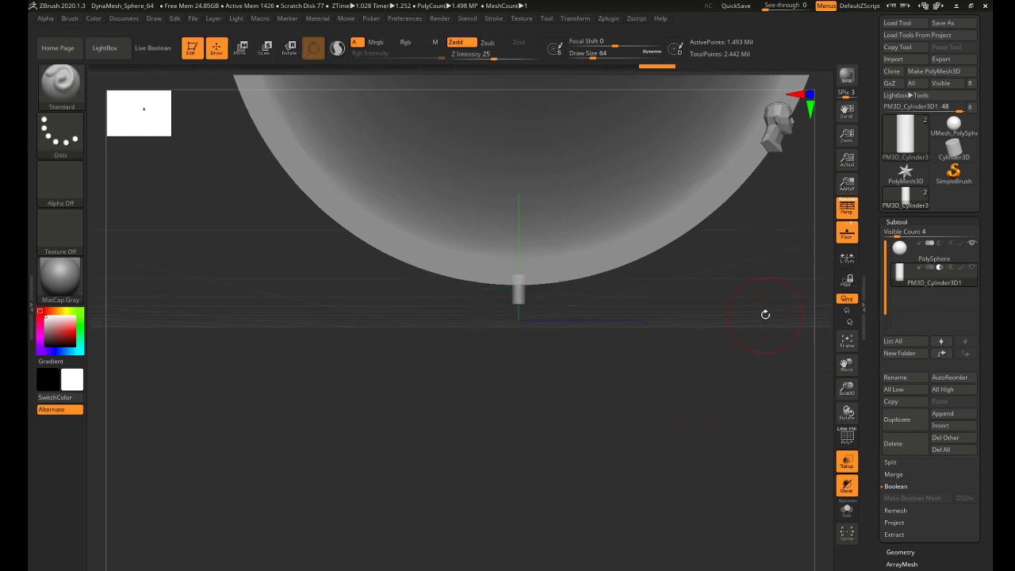
left_click(847, 462)
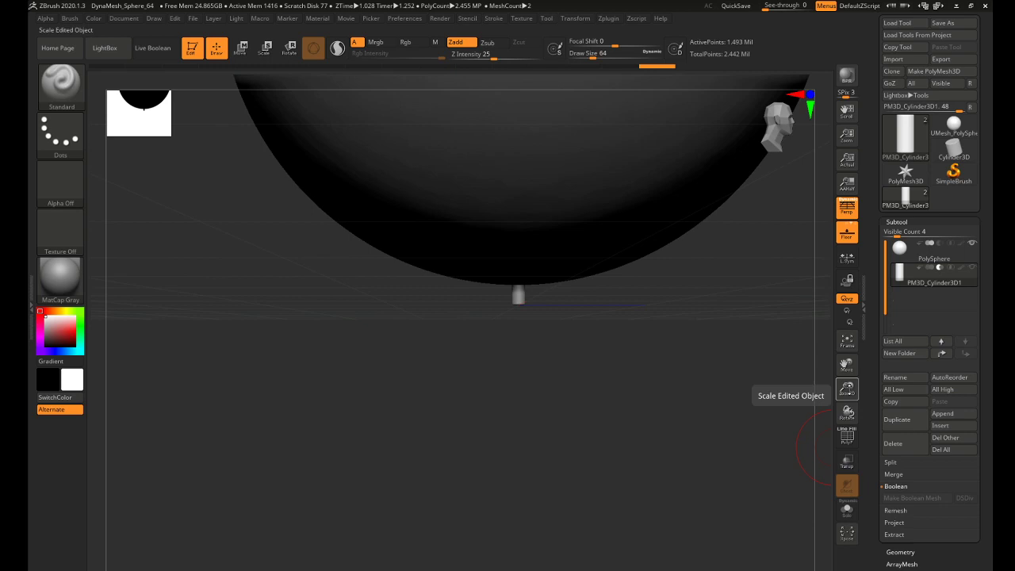
Make the PolySphere current, show the cylinder, and zoom out to the whole sphere
left_click(908, 254)
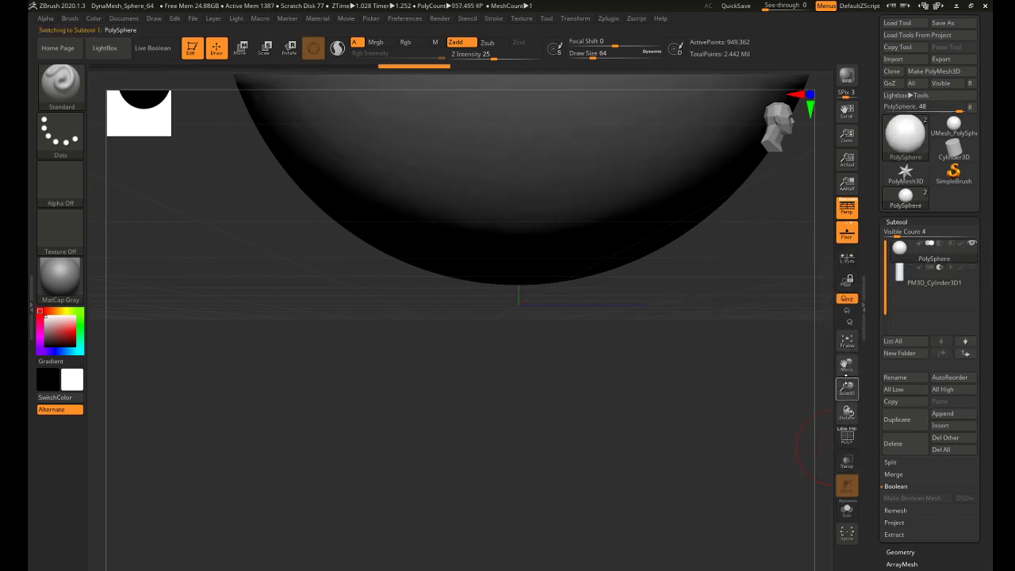
left_click(973, 271)
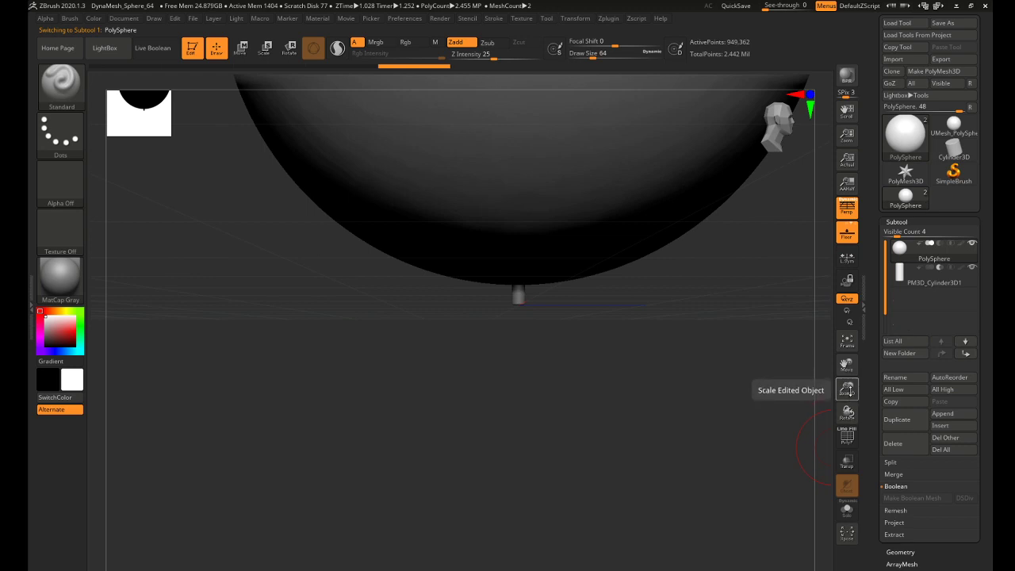
left_click_drag(847, 388, 843, 416)
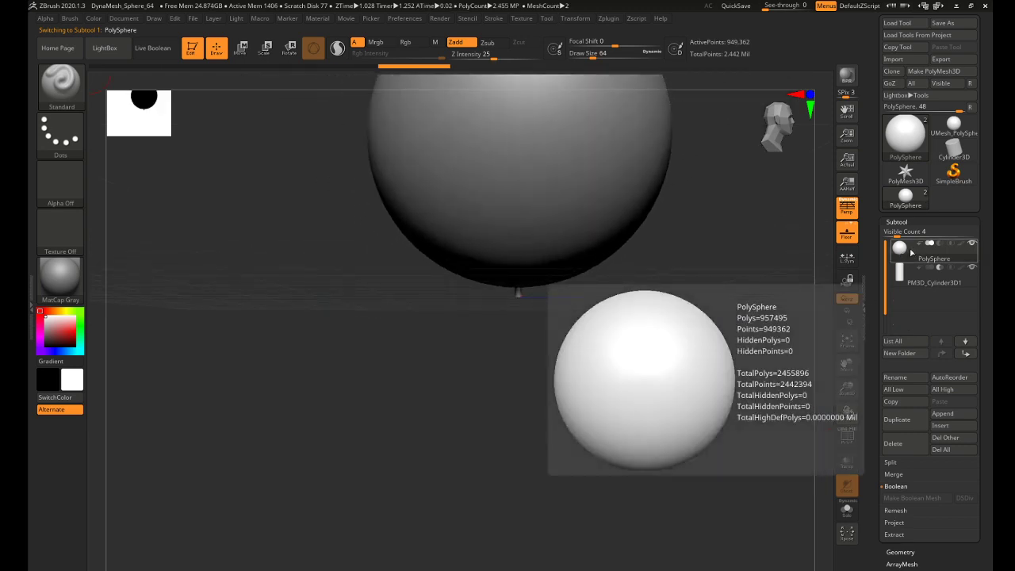
MergeDown the cylinder into the PolySphere, accepting the non-undoable warning
left_click(894, 474)
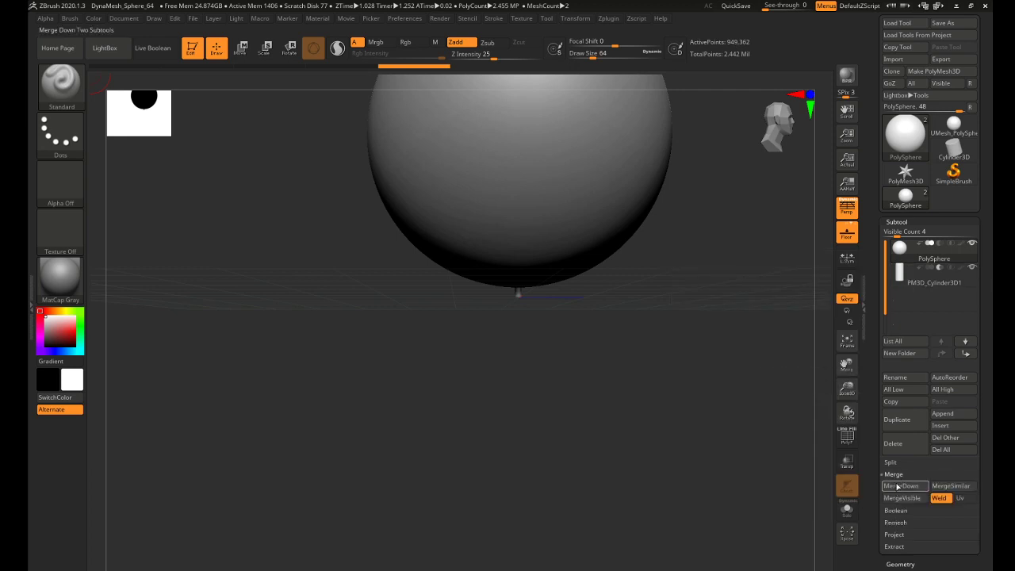
left_click(896, 486)
left_click(812, 506)
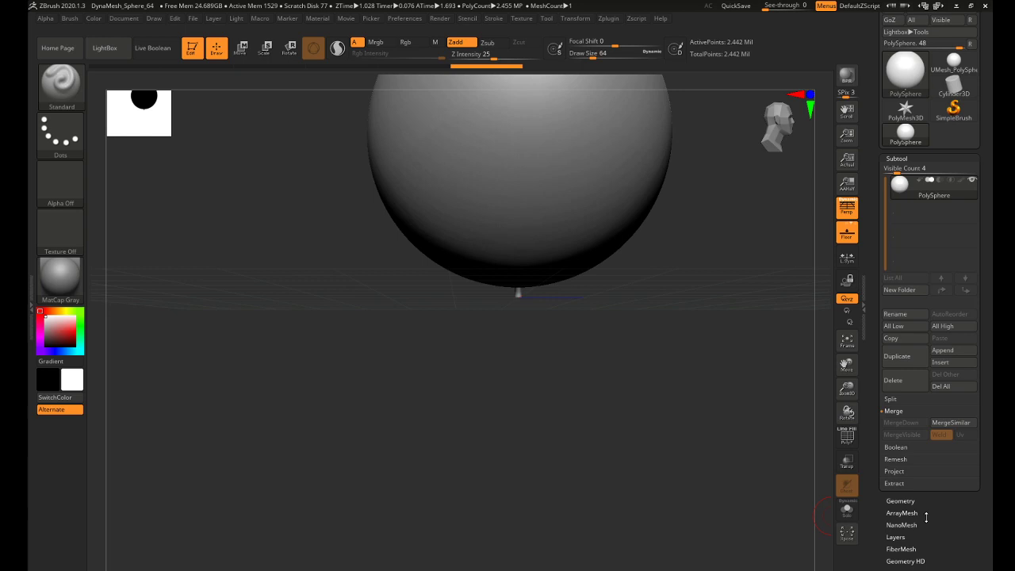
Raise the DynaMesh shell Thickness from 4 to 9
left_click(900, 500)
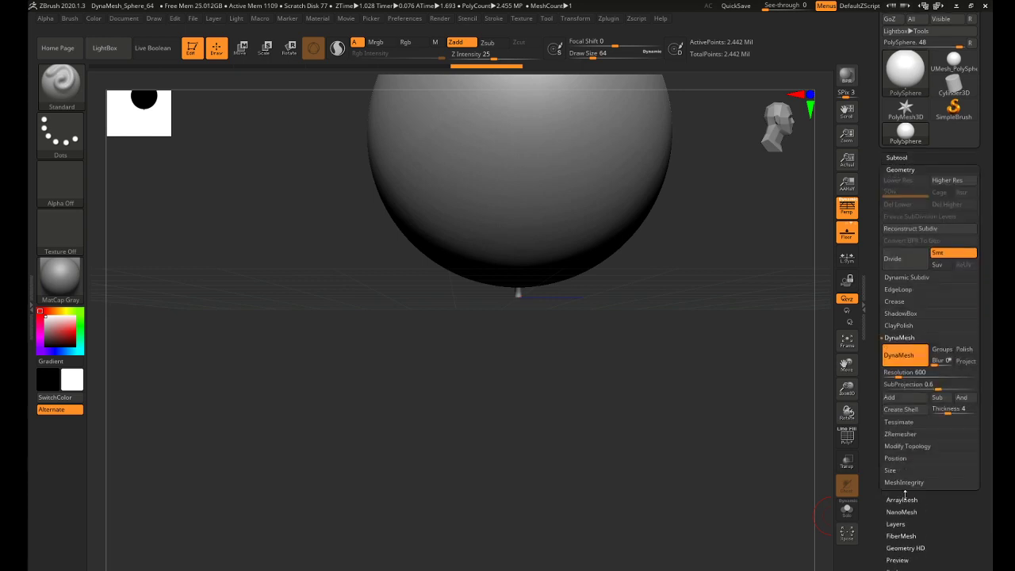
left_click(941, 410)
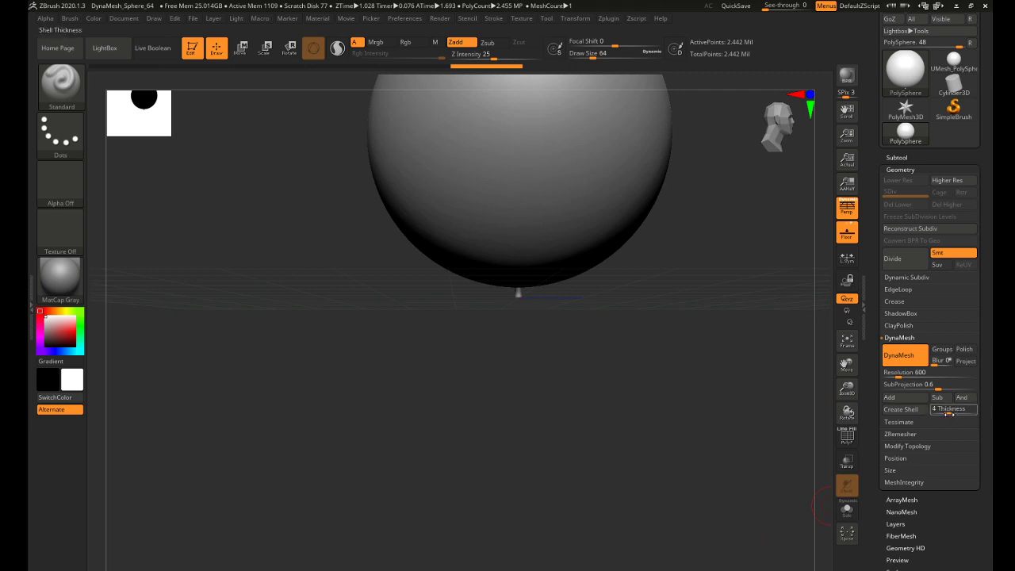
key("Return")
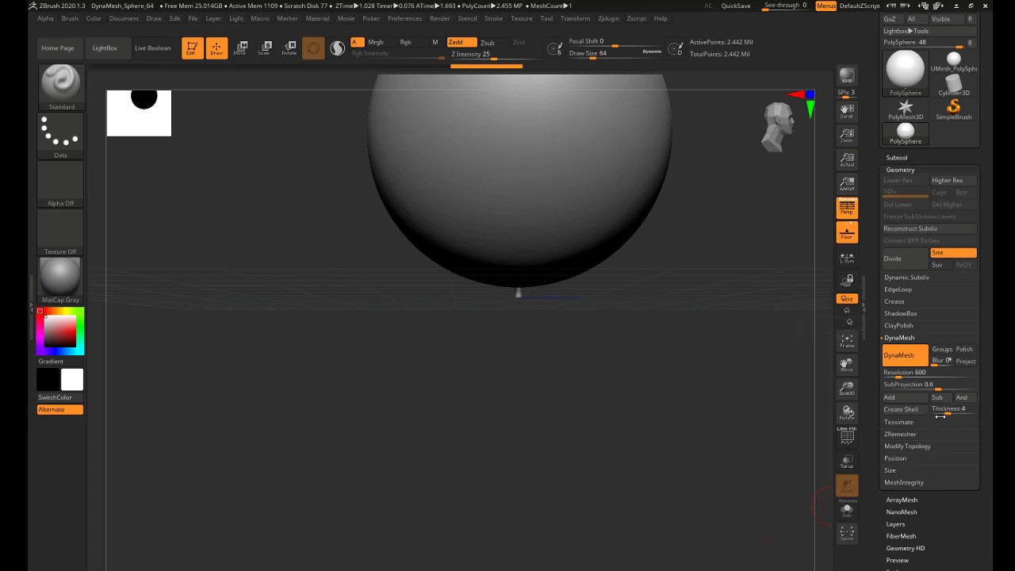
left_click(942, 411)
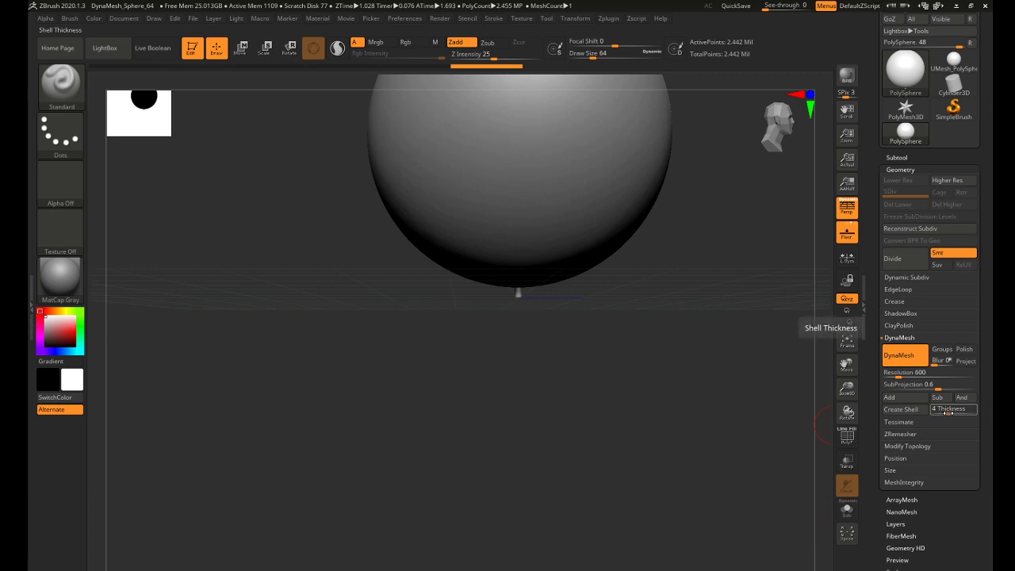
left_click_drag(949, 412, 956, 421)
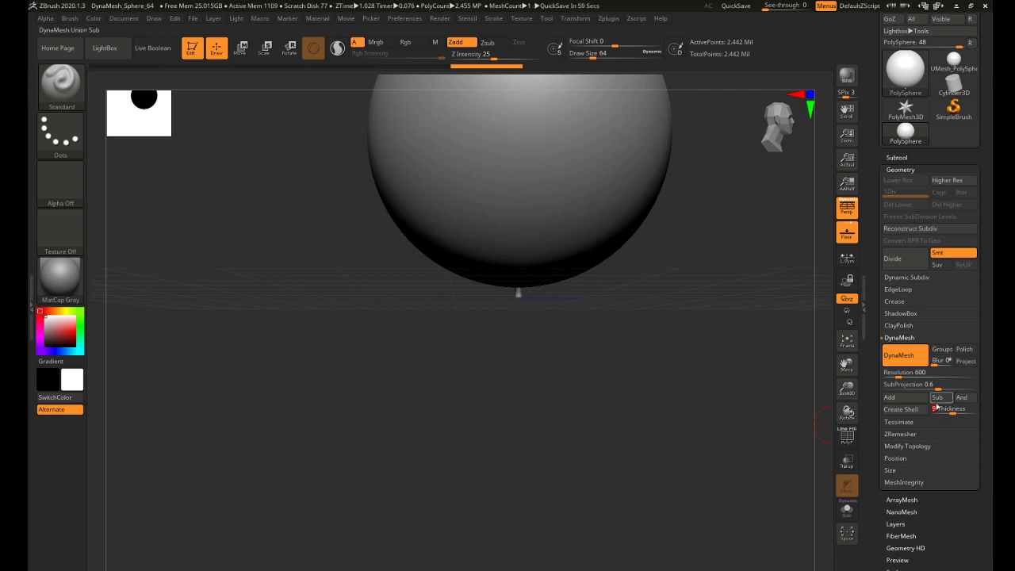
Run DynaMesh Create Shell, dropping active points from 2.442 Mil to 1.814 Mil
left_click(916, 409)
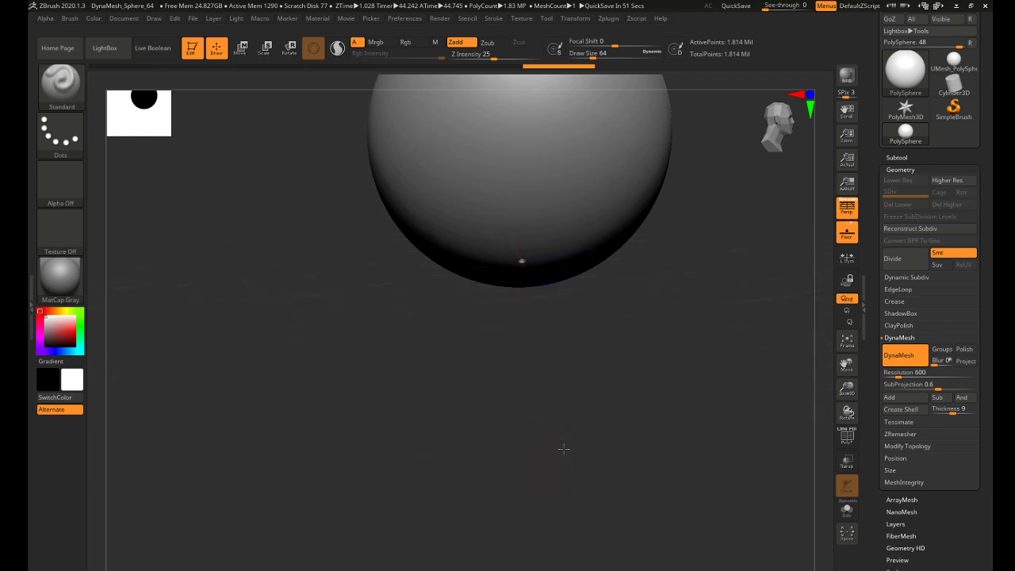
Frame the sphere in a flat side view with perspective turned off
left_click_drag(559, 423, 555, 421)
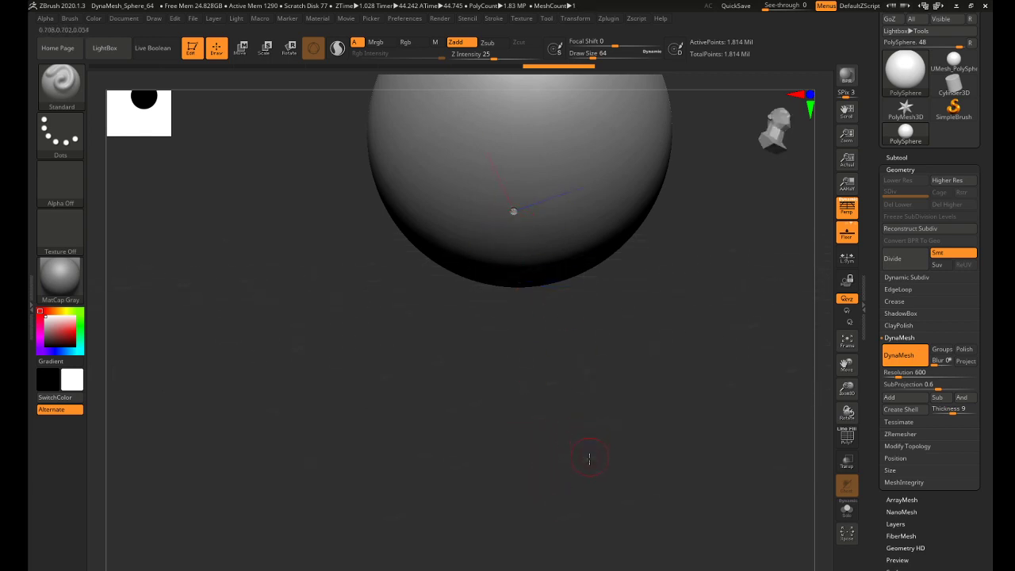
left_click_drag(589, 452, 590, 483)
mouse_move(847, 389)
left_mouse_down()
mouse_move(845, 373)
mouse_move(847, 387)
left_mouse_up()
key("f")
left_click(846, 208)
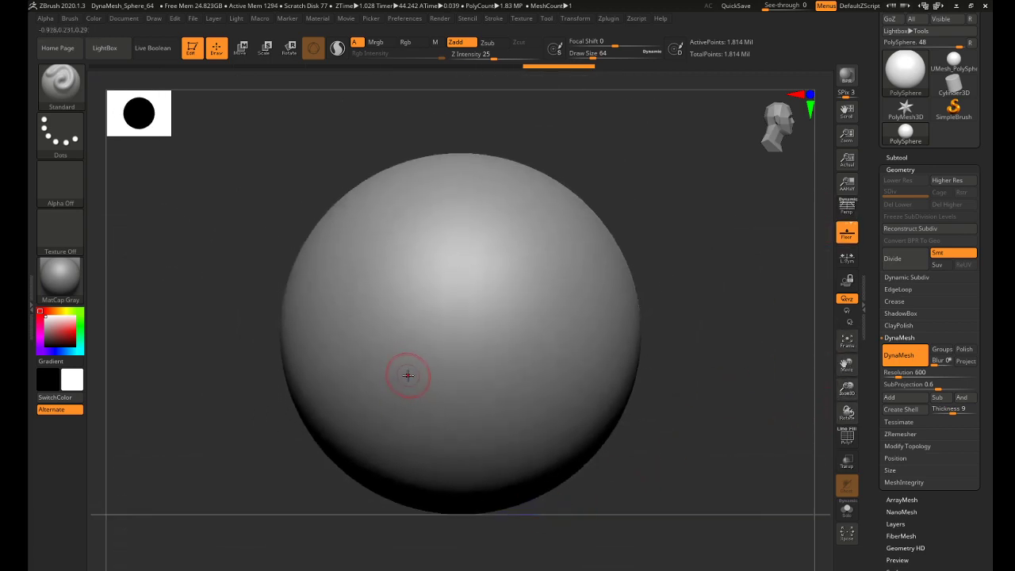
Hide the sphere's left half with a rectangle selection to expose the hollow interior
key("ctrl+shift")
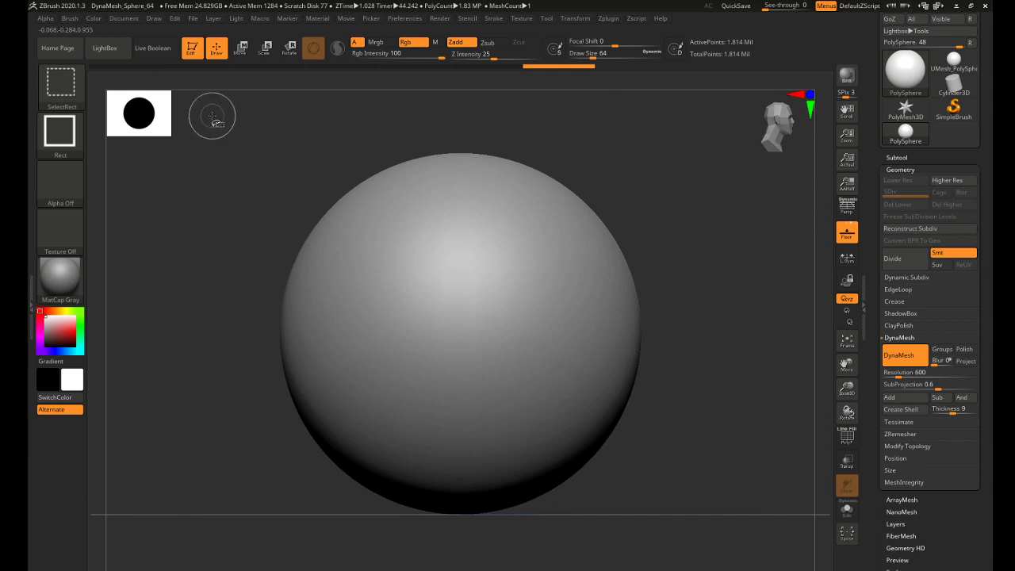
left_click_drag(210, 117, 450, 547, "ctrl+shift")
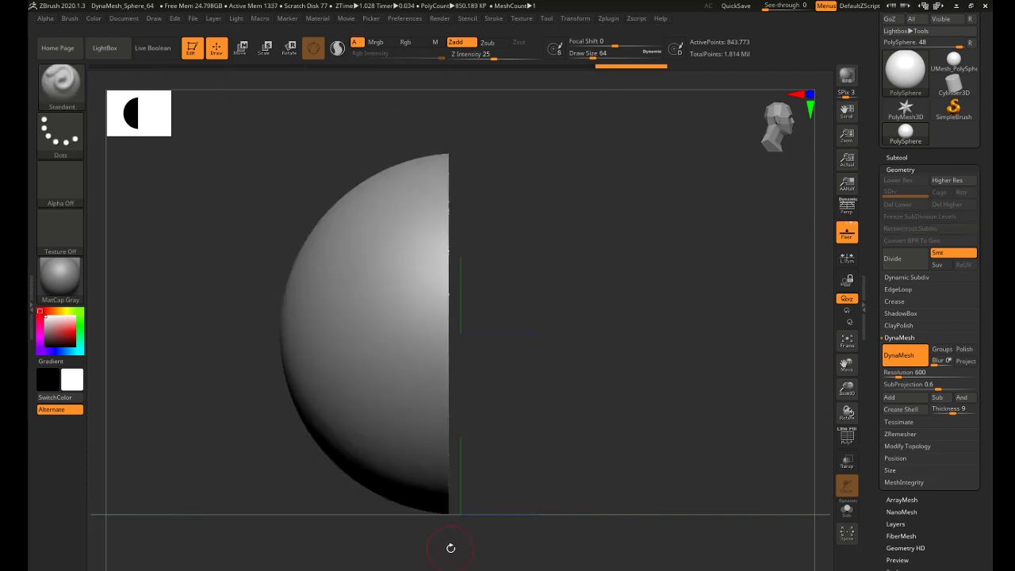
mouse_move(637, 497)
left_mouse_down()
mouse_move(583, 503)
mouse_move(589, 481)
mouse_move(603, 473)
mouse_move(623, 508)
left_mouse_up()
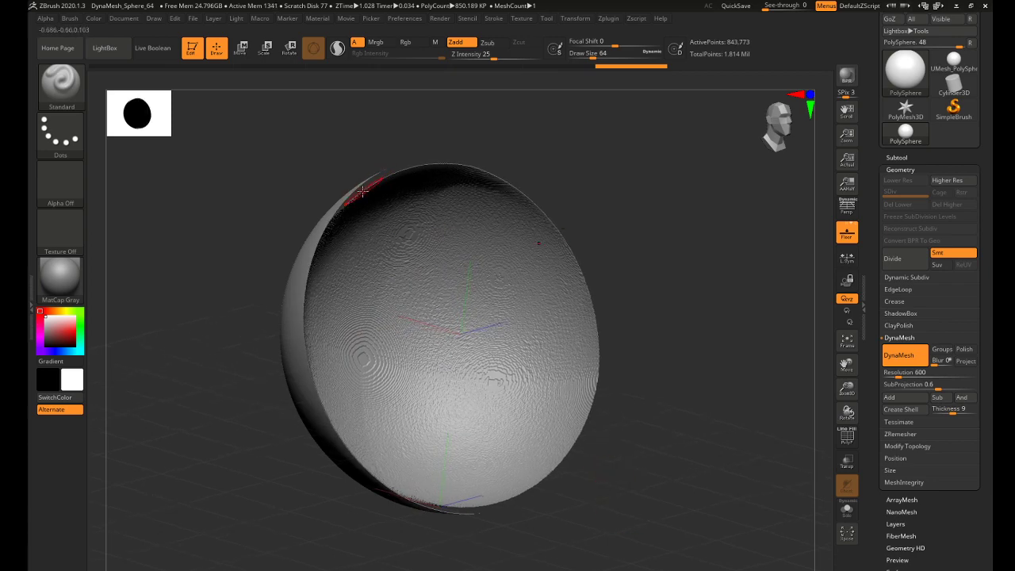
left_click_drag(726, 467, 720, 469, "shift")
Enable Double display, then zoom and rotate to inspect the cut bowl's thin wall
scroll(943, 444, "down", 4)
scroll(910, 449, "down", 3)
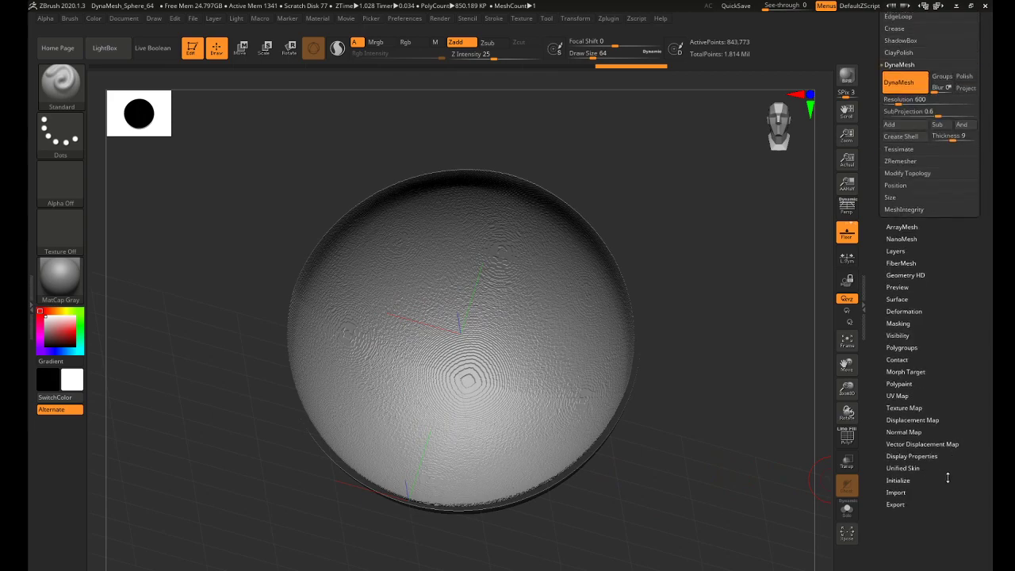
scroll(917, 460, "down", 3)
scroll(918, 413, "up", 1)
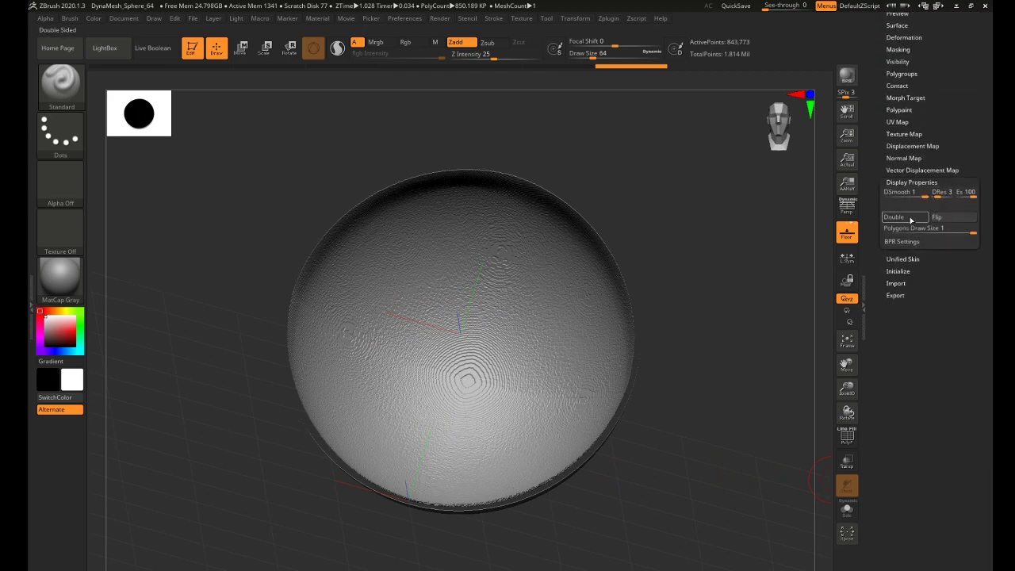
left_click(903, 218)
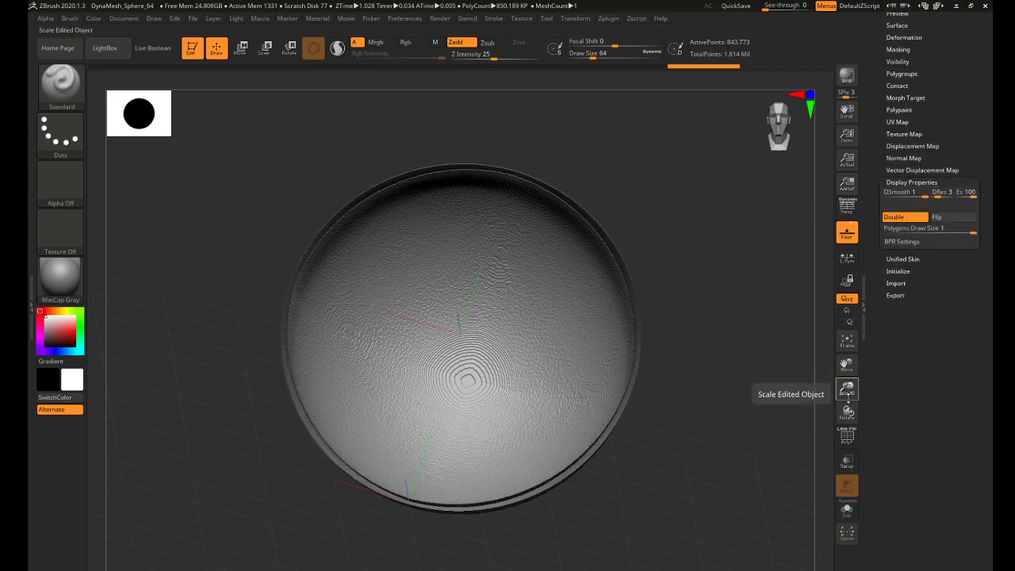
left_click_drag(847, 390, 850, 425)
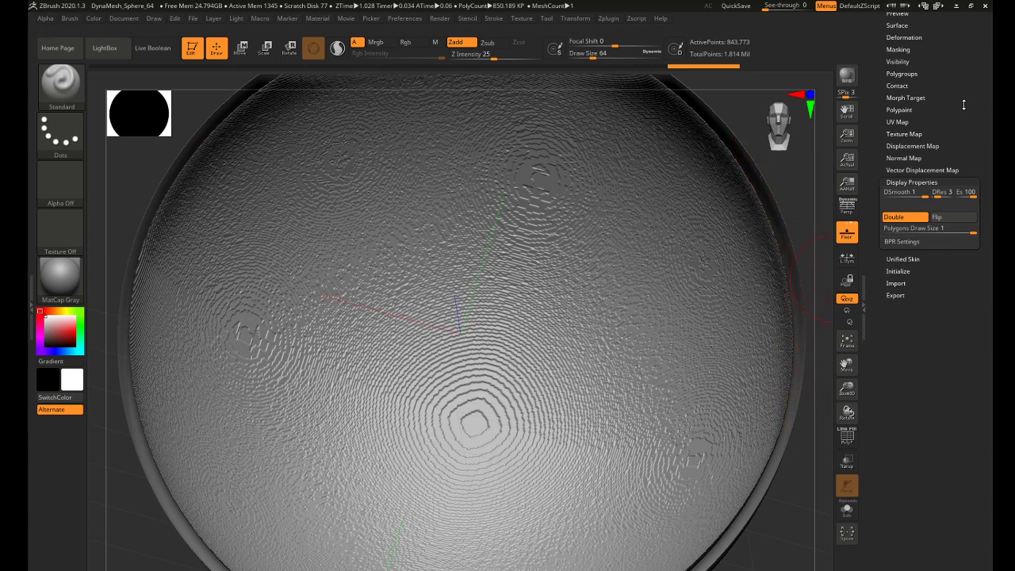
scroll(951, 136, "up", 3)
left_click(898, 28)
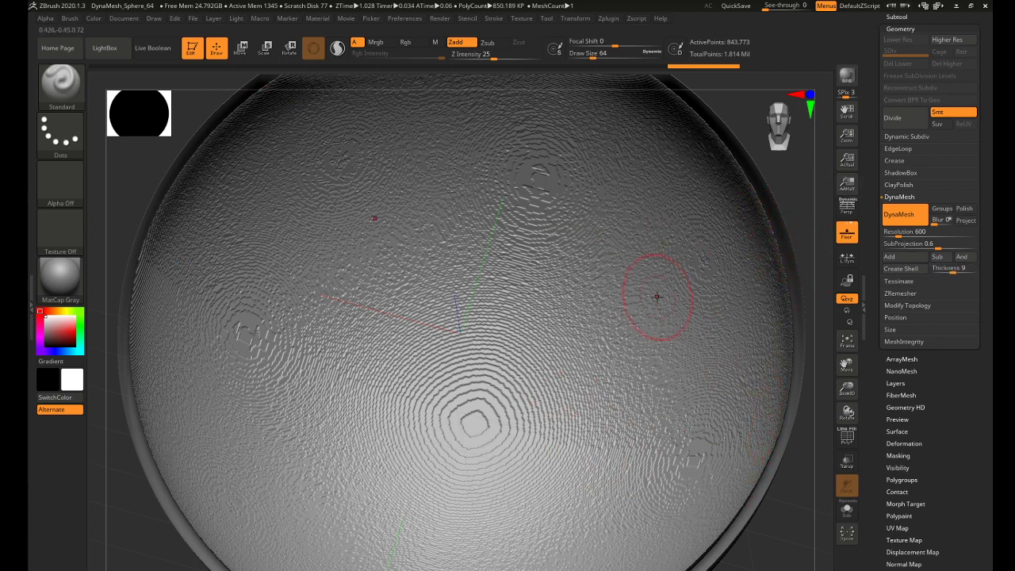
left_click_drag(847, 388, 845, 373)
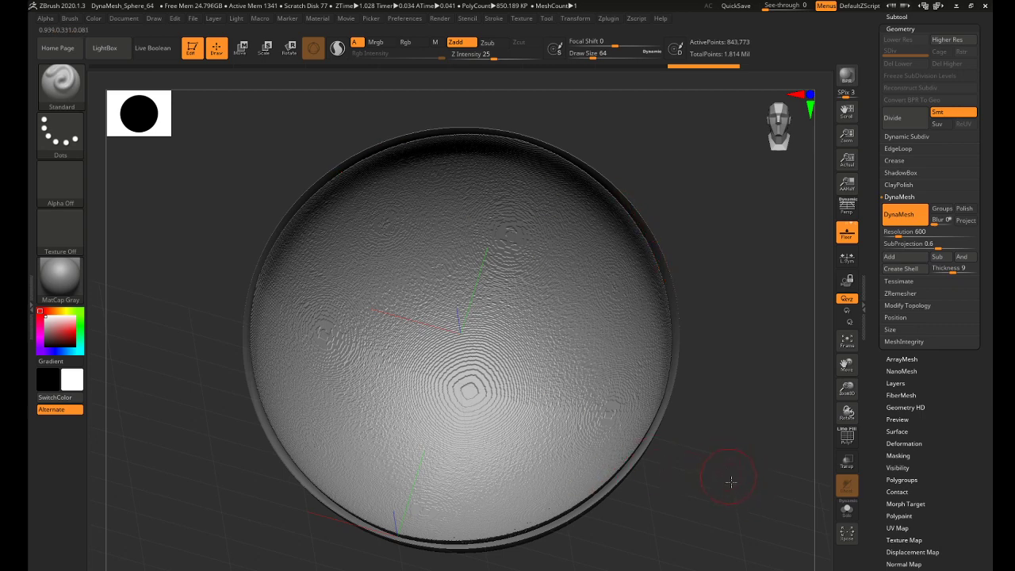
left_click_drag(727, 480, 738, 492)
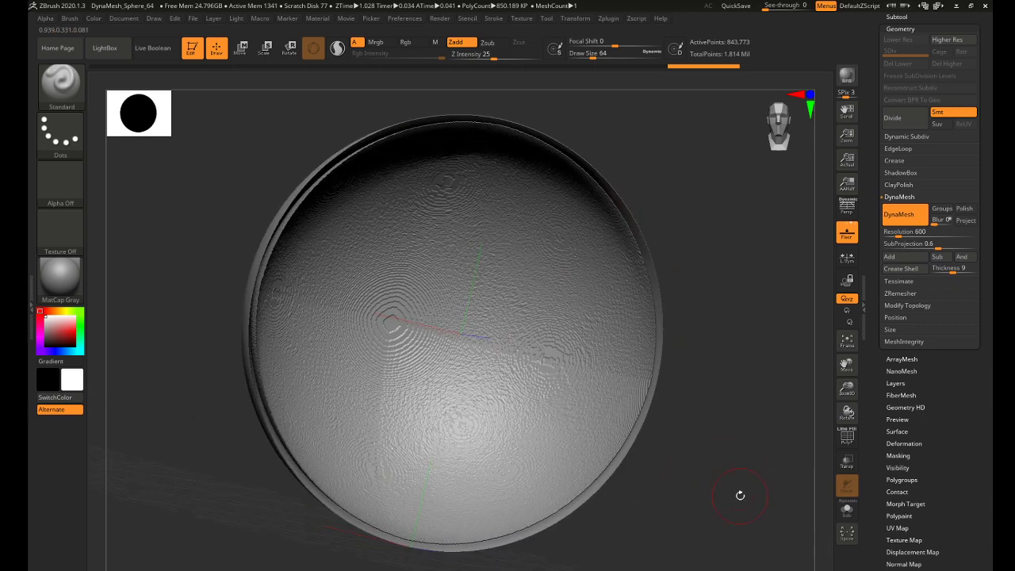
Unhide all parts and rotate to view the closed shell back at 1.814 Mil points
key("ctrl+shift")
left_click(750, 429, "ctrl+shift")
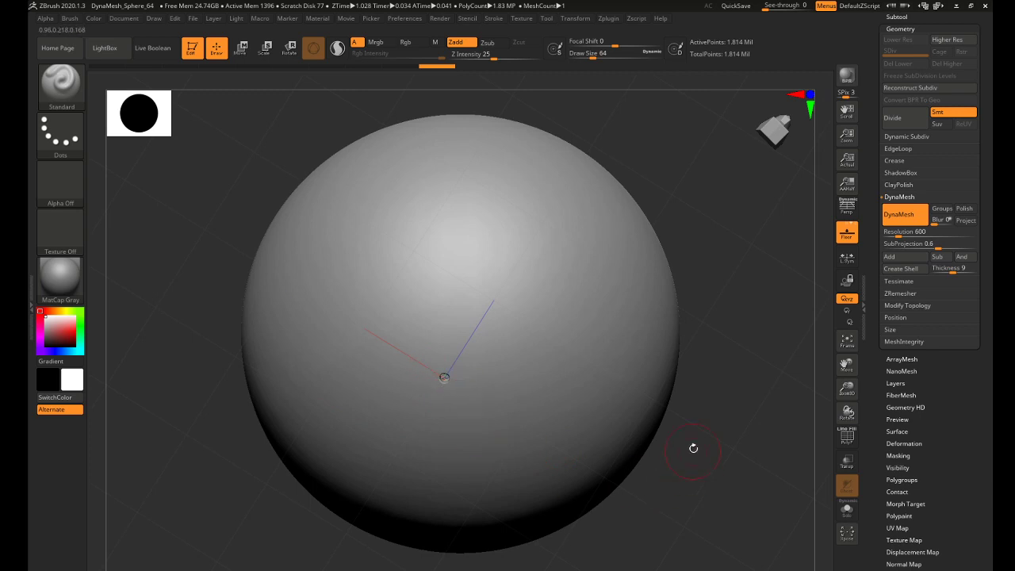
left_click_drag(725, 468, 732, 506)
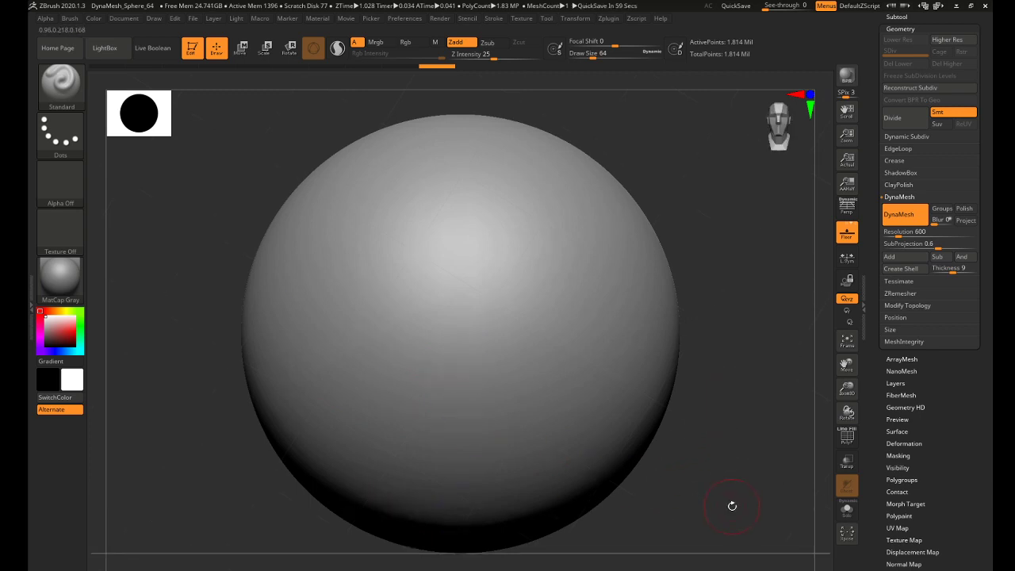